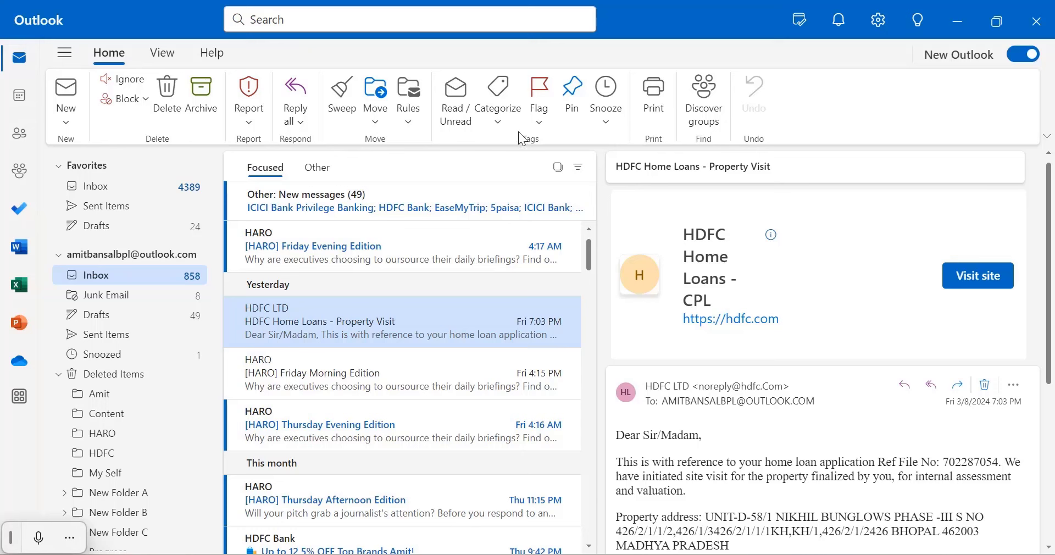
left_click(613, 127)
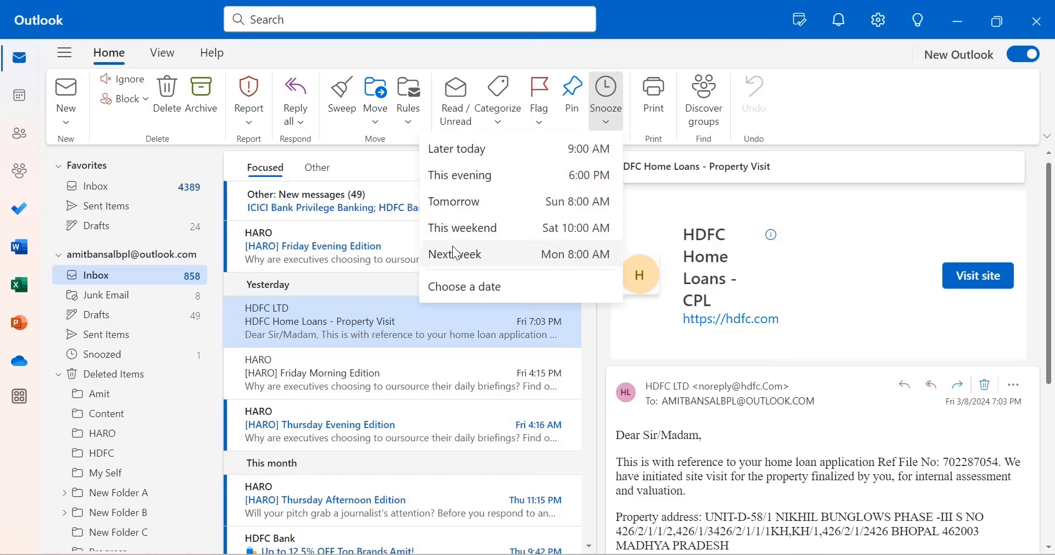
left_click(456, 293)
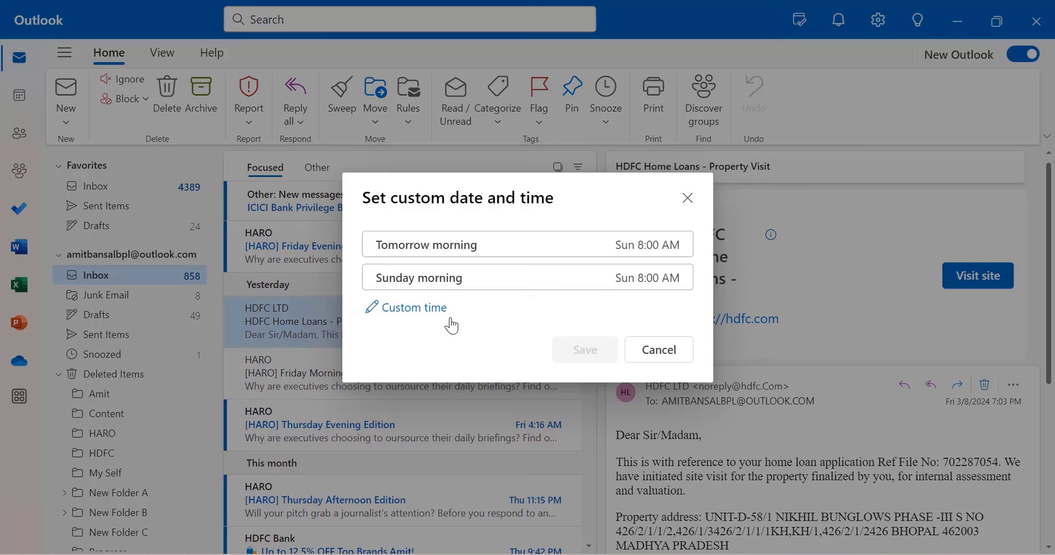
left_click(417, 310)
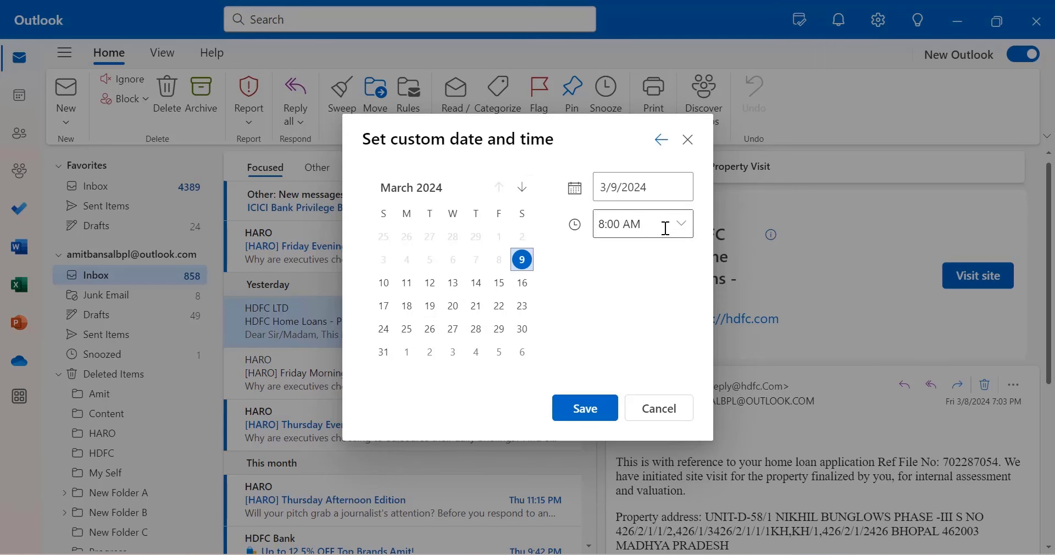
left_click(658, 414)
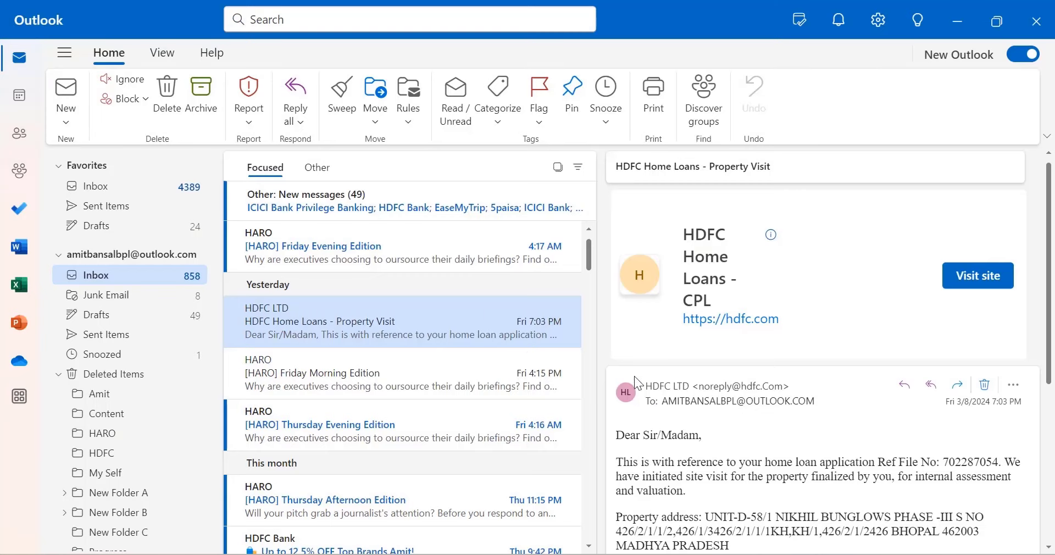
Step: Snooze the "HDFC Home Loans - Property Visit" email until later today at 9:00 AM
left_click(615, 120)
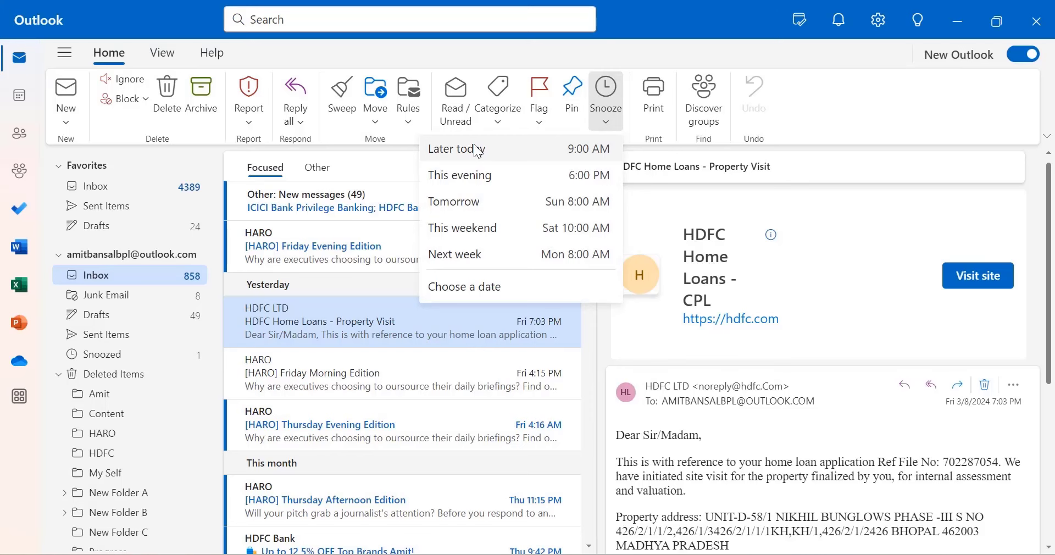
left_click(478, 152)
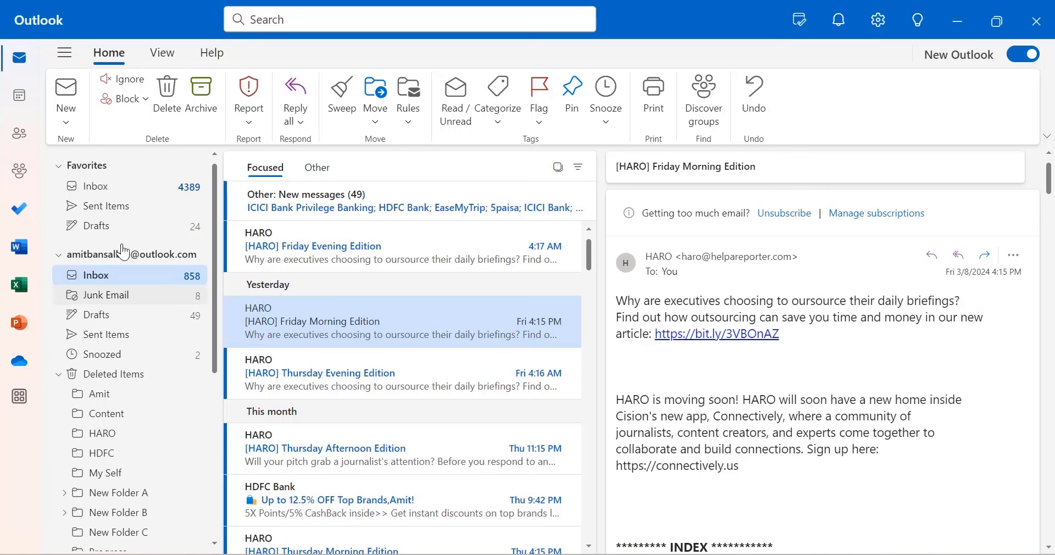
Step: Unsnooze the "HDFC Home Loans - Property Visit" email from the Snoozed folder and return to the Inbox
left_click(110, 362)
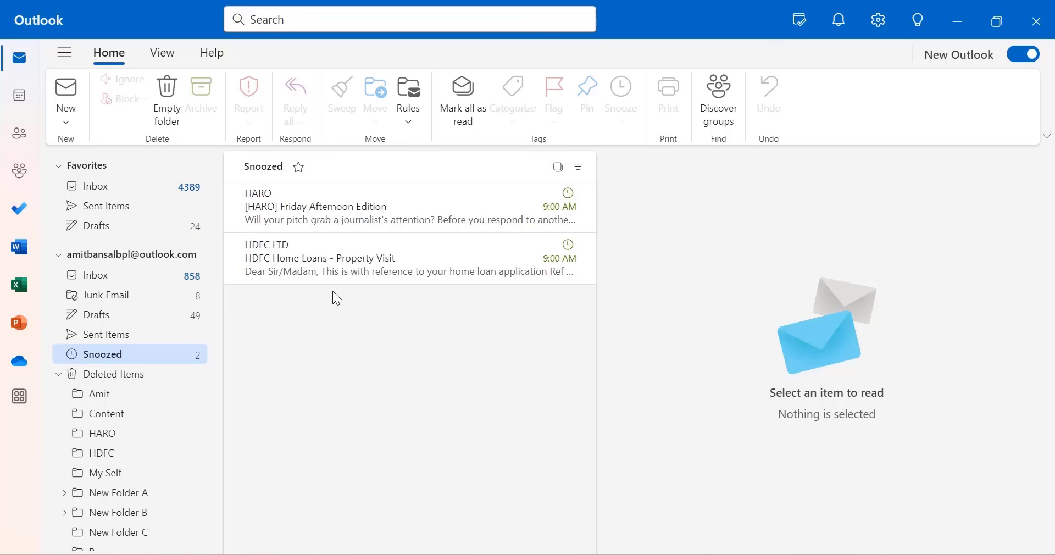
left_click(369, 264)
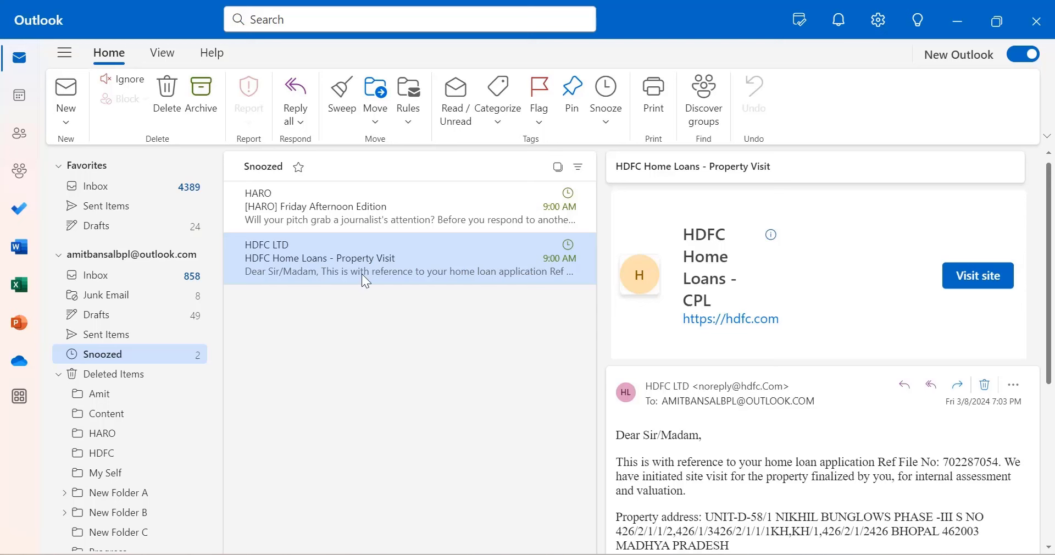
left_click(609, 123)
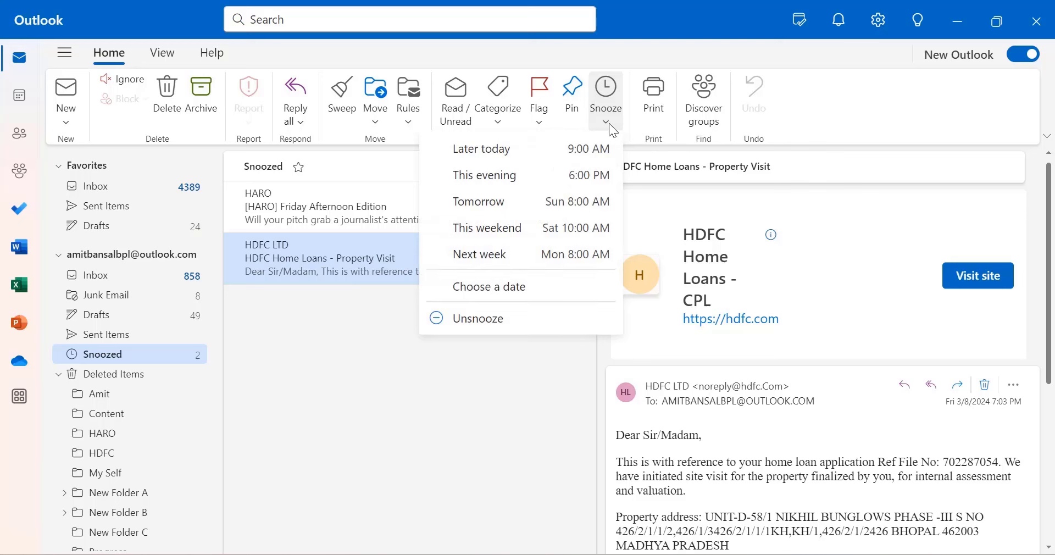
left_click(490, 324)
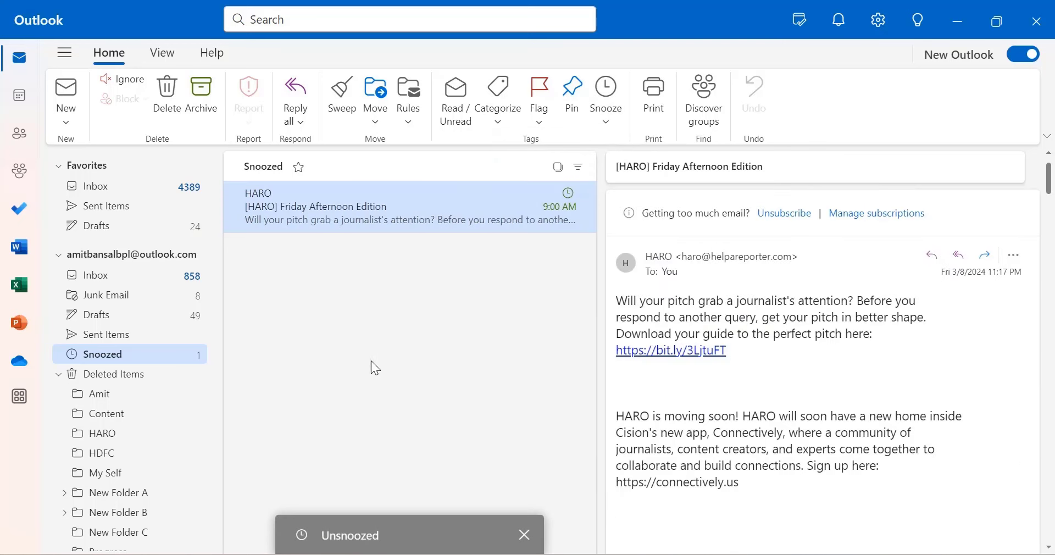
left_click(106, 282)
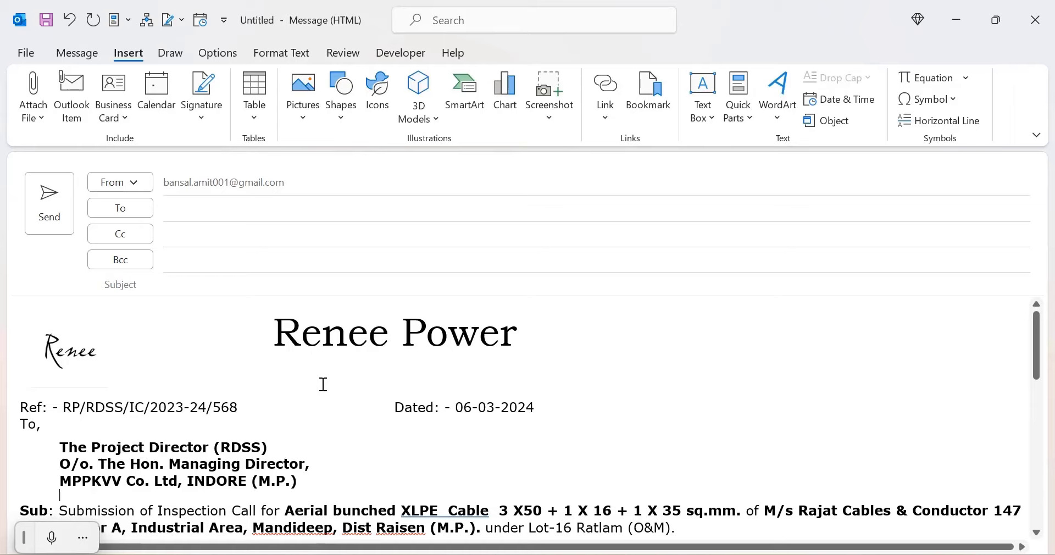
Step: Decrease the indent of the two-item numbered list under "Ref:" in the message body
scroll(631, 405, "down", 8)
scroll(631, 407, "down", 2)
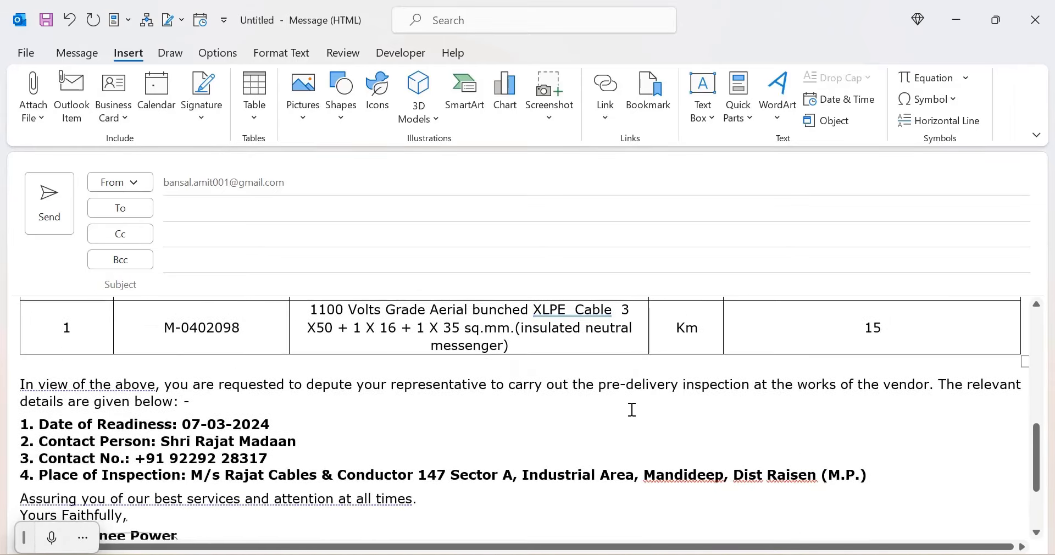
scroll(631, 410, "up", 6)
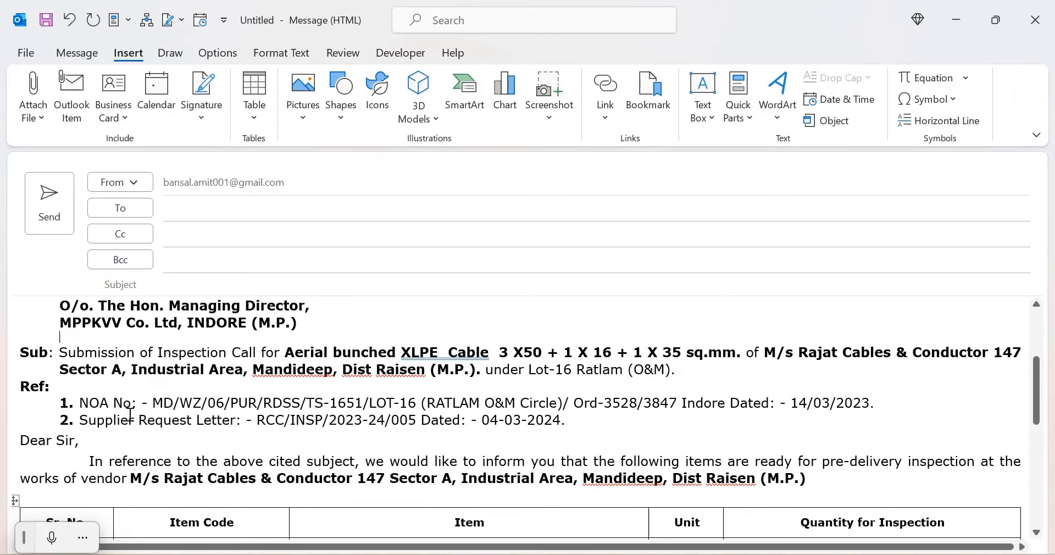
left_click(67, 403)
key("shift+Tab")
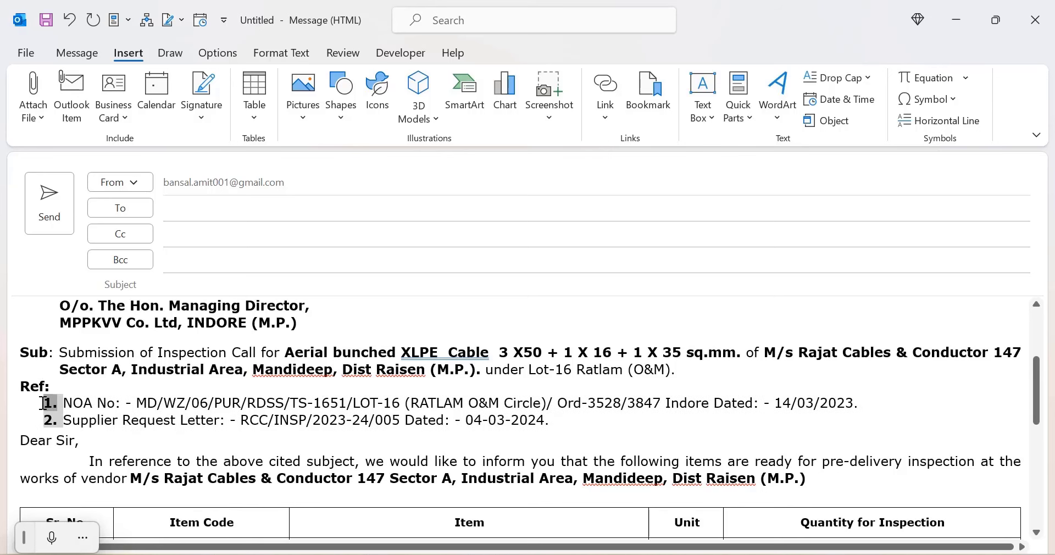
Step: Start saving the two numbered items under "Ref:" as a new Quick Parts building block named "Reference"
left_click_drag(566, 424, 61, 403)
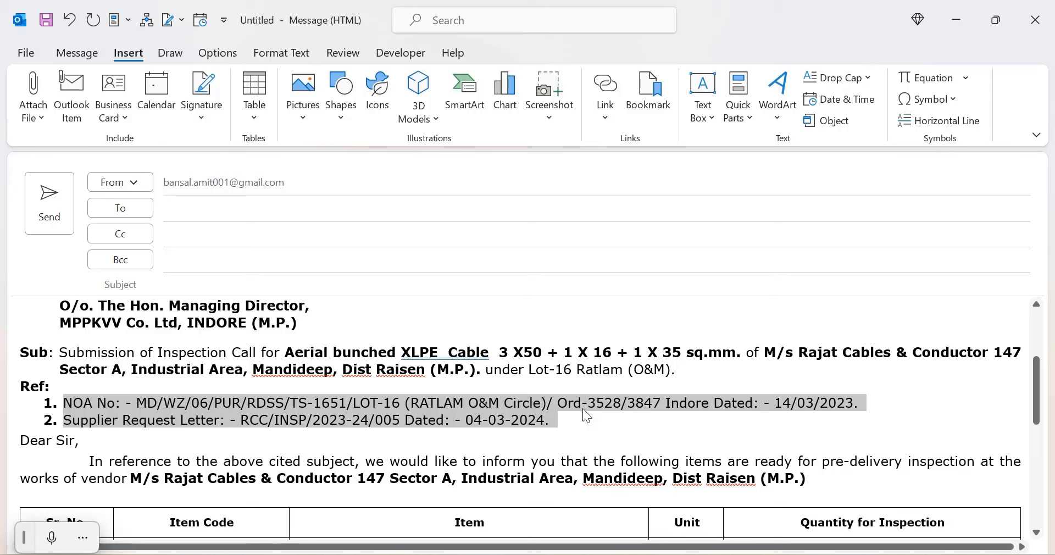
left_click(565, 422)
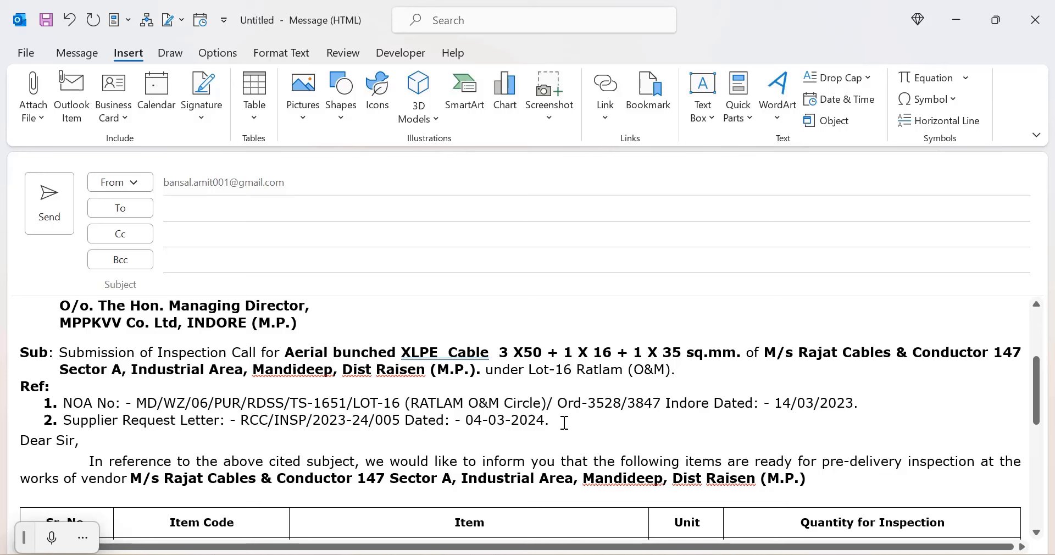
left_click_drag(570, 426, 62, 403)
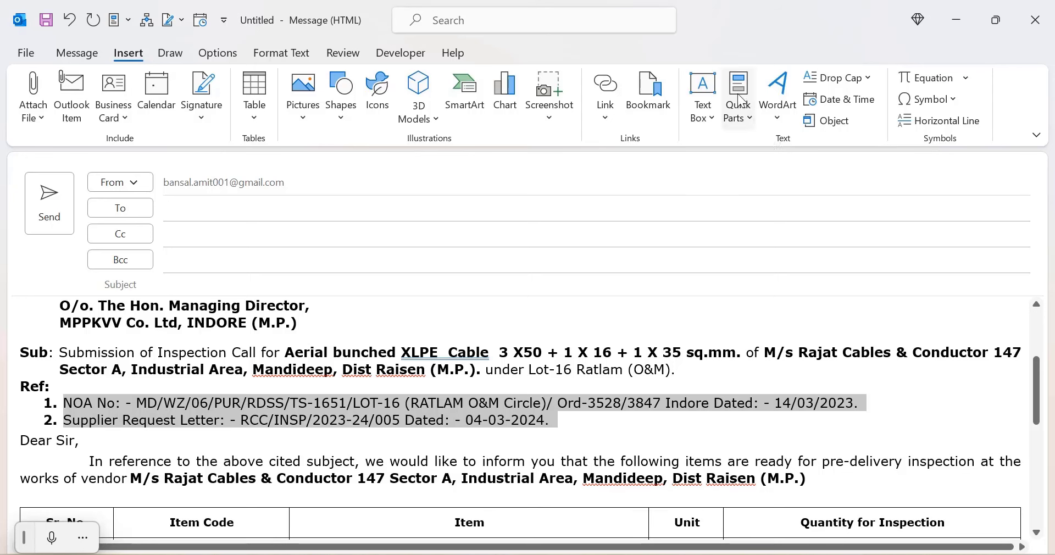
left_click(750, 125)
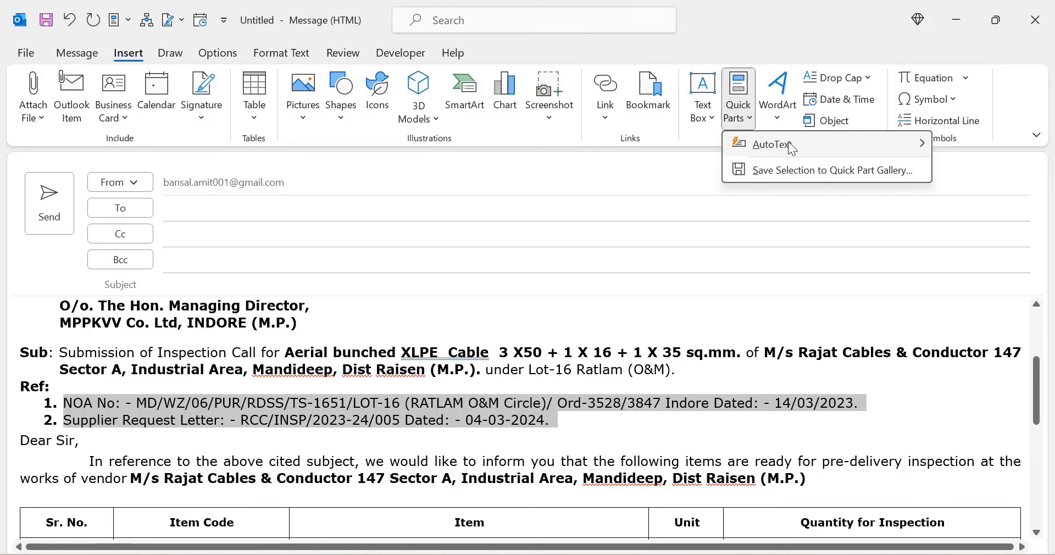
left_click(801, 175)
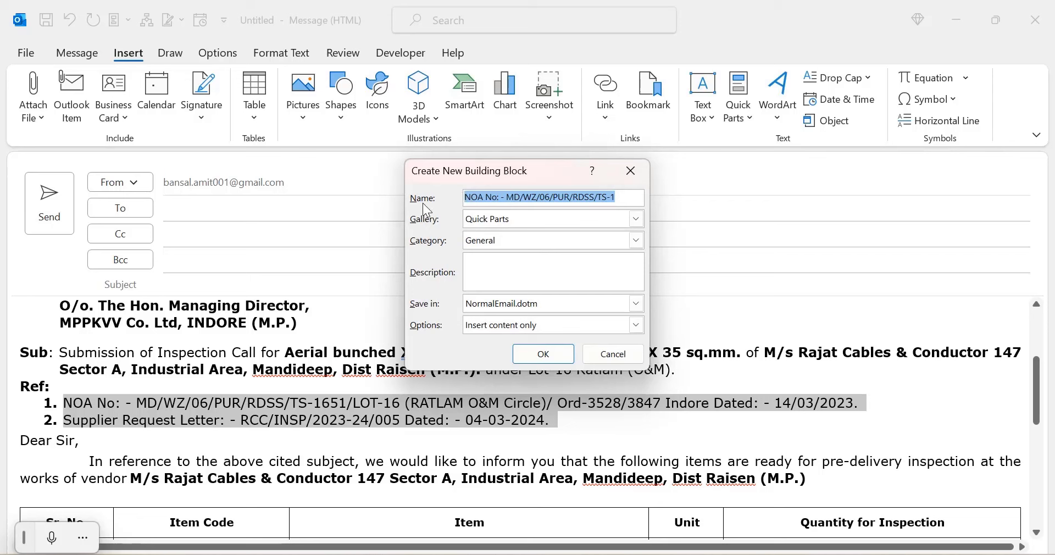
left_click(631, 199)
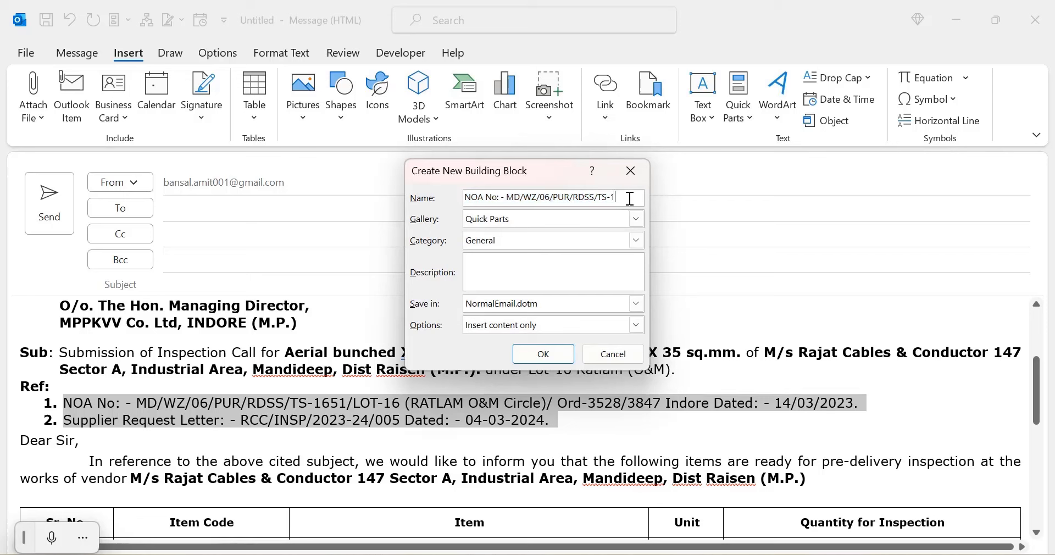
key("ctrl+a")
type("Reference")
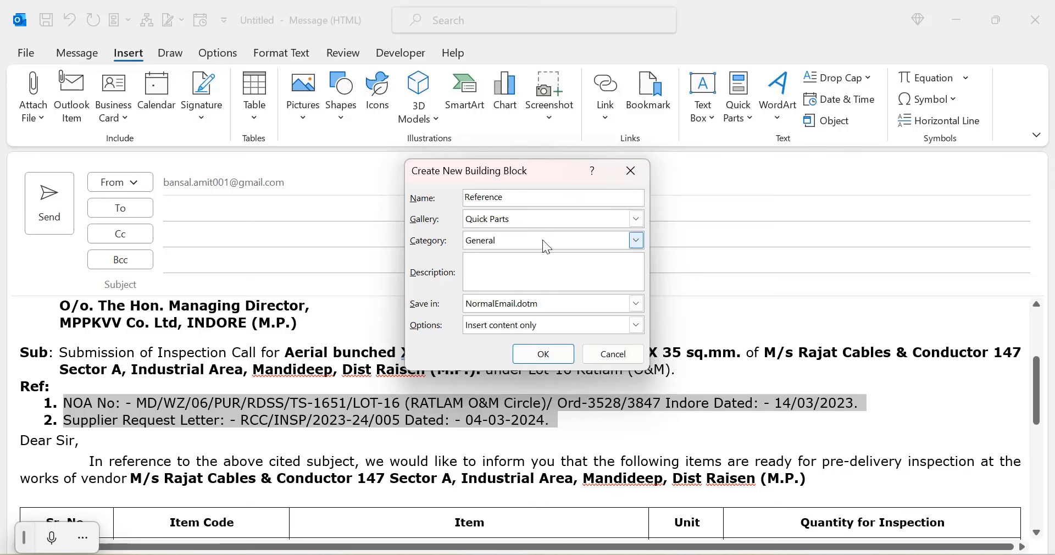
Step: Keep the General category and "Insert content only" option, enter "Reference" as the building block's description, and save it
left_click(636, 242)
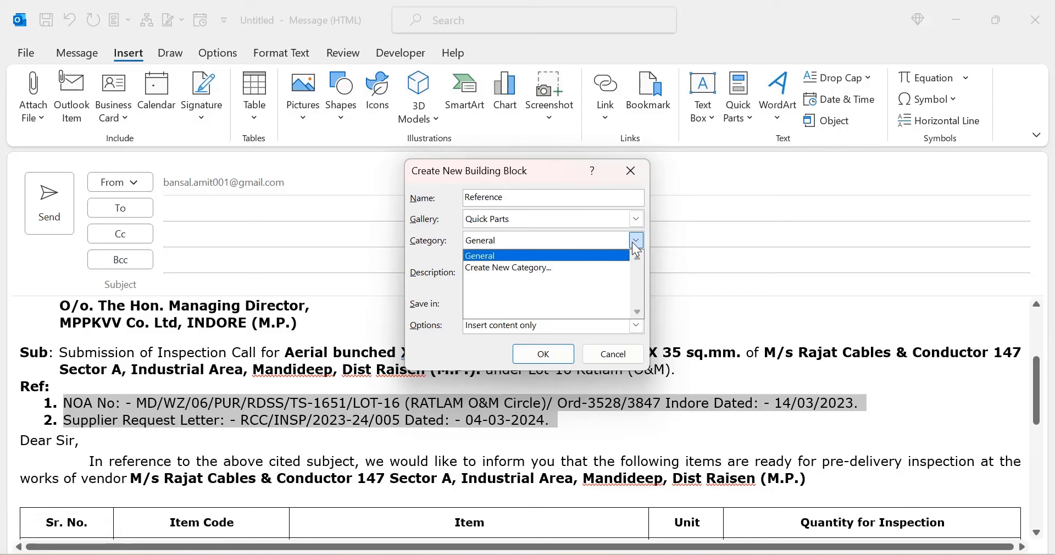
left_click(637, 248)
left_click(550, 268)
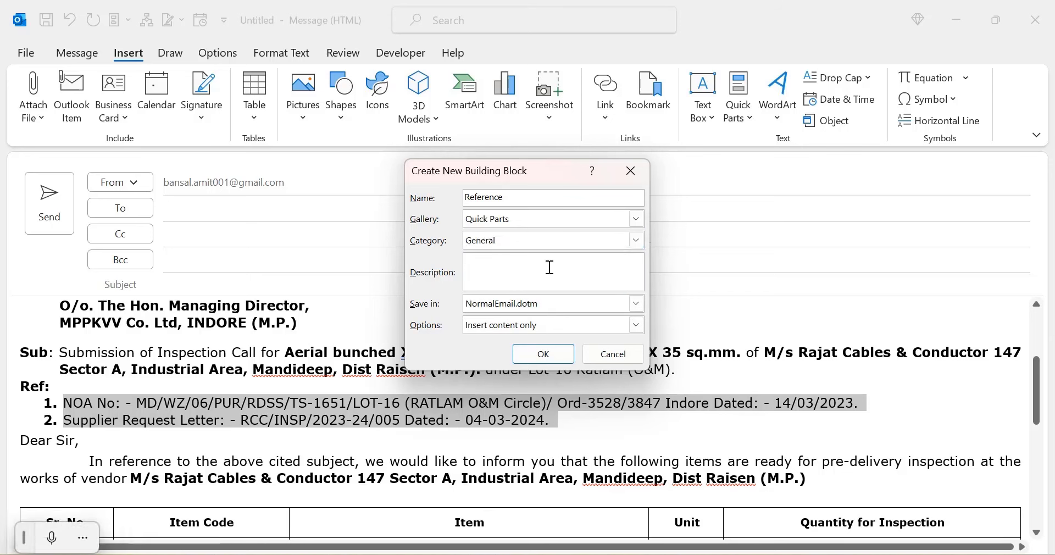
left_click_drag(533, 197, 437, 190)
key("ctrl+c")
left_click(550, 271)
key("ctrl+v")
left_click(637, 325)
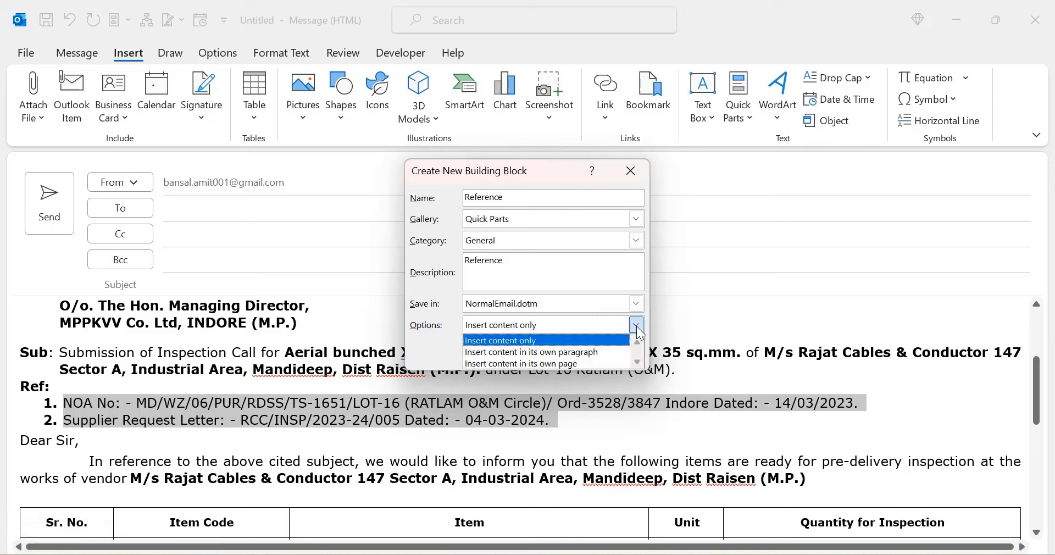
left_click(637, 325)
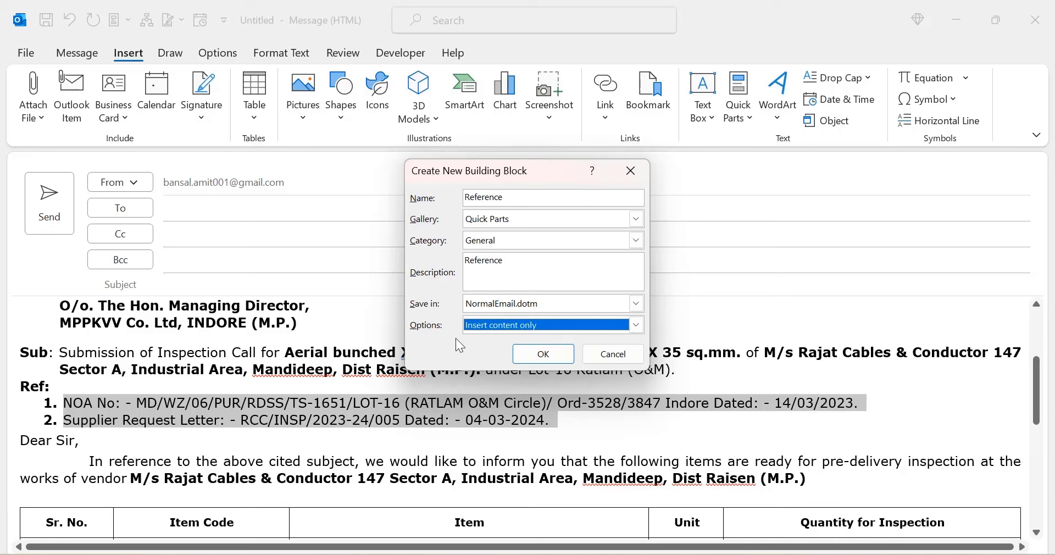
left_click(543, 354)
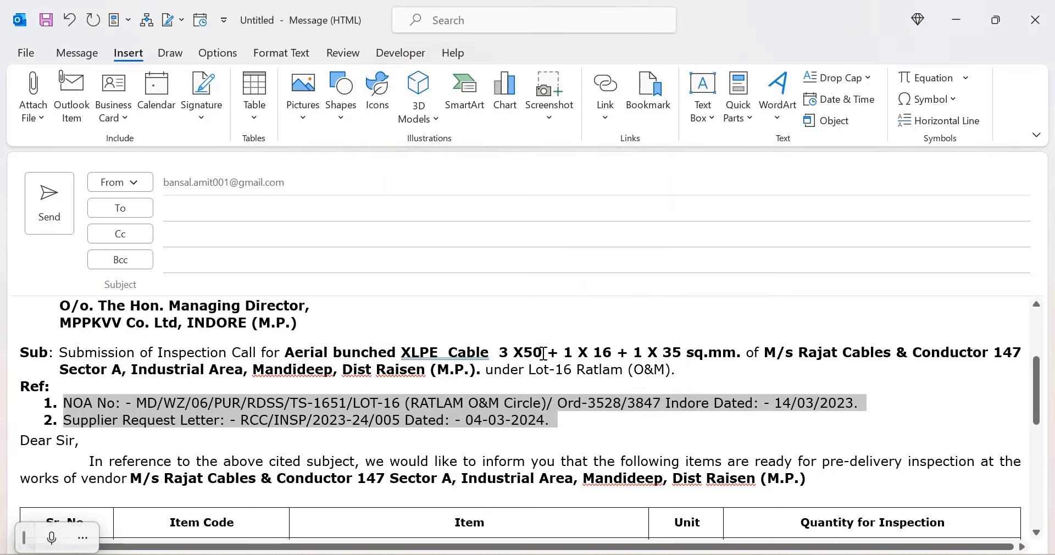
Step: Check the saved Reference entry in the Quick Parts gallery and close the inspection call message
left_click(752, 117)
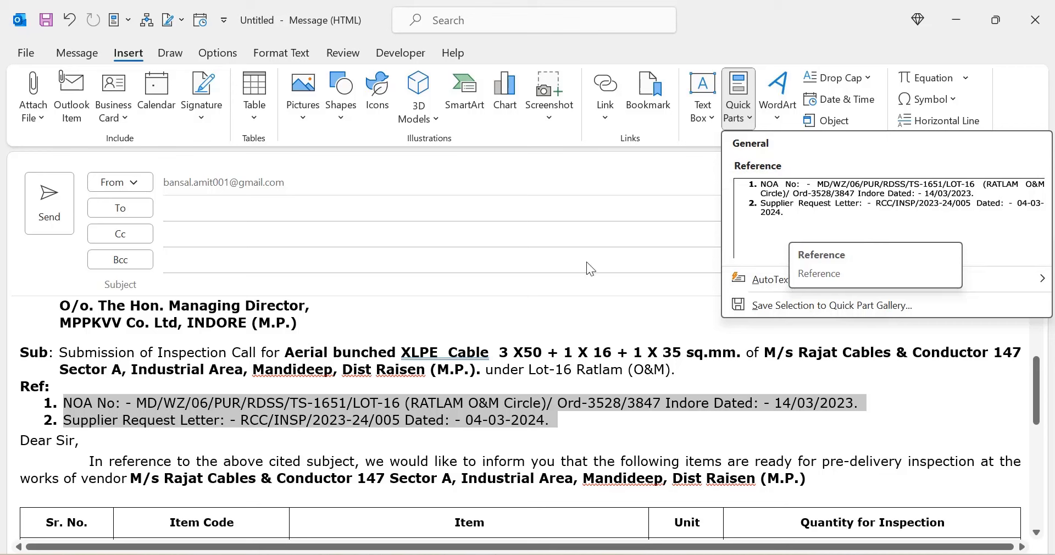
left_click(617, 430)
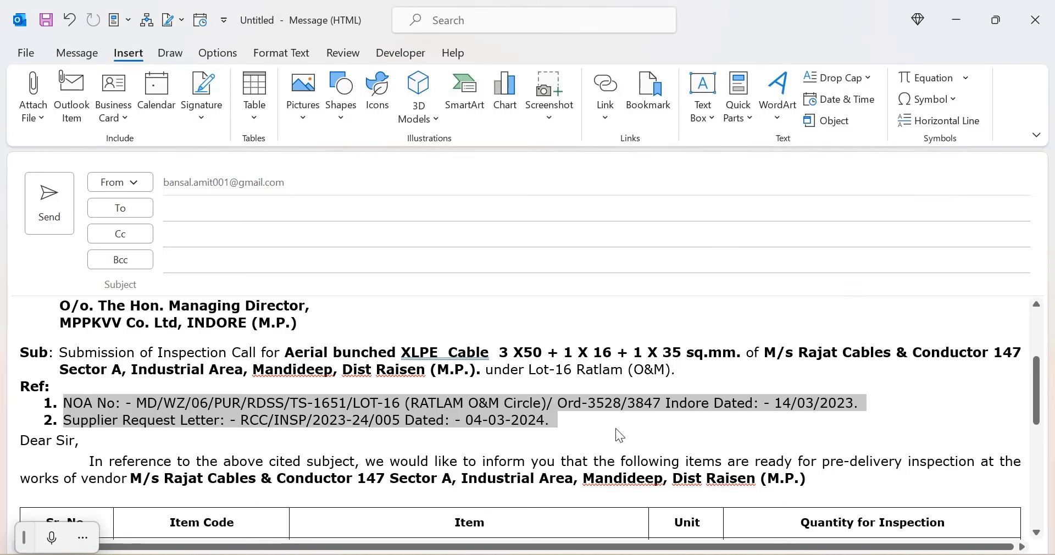
left_click(1035, 19)
left_click(530, 331)
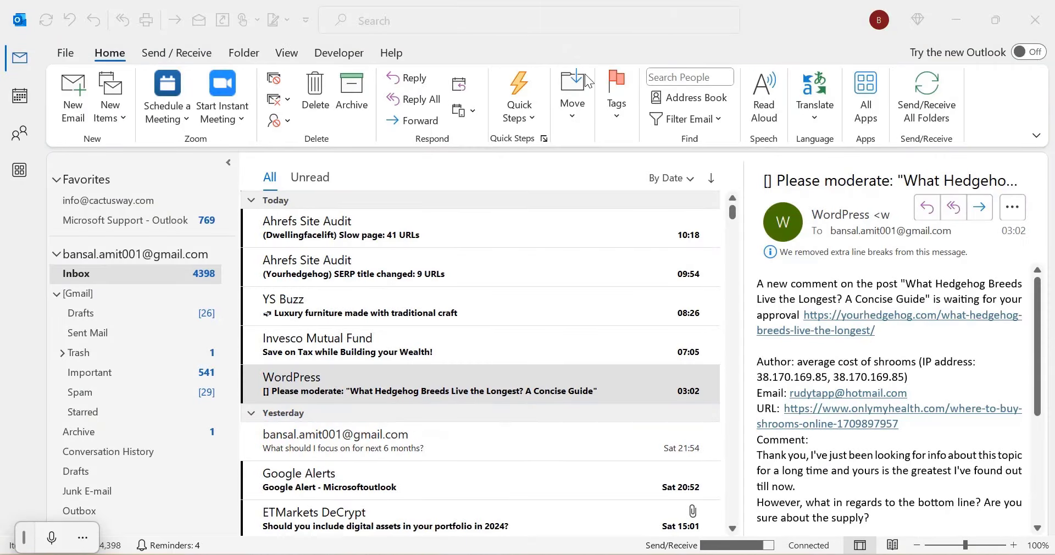
Step: Create a new email and insert the Reference quick part into its body
left_click(72, 90)
left_click(183, 325)
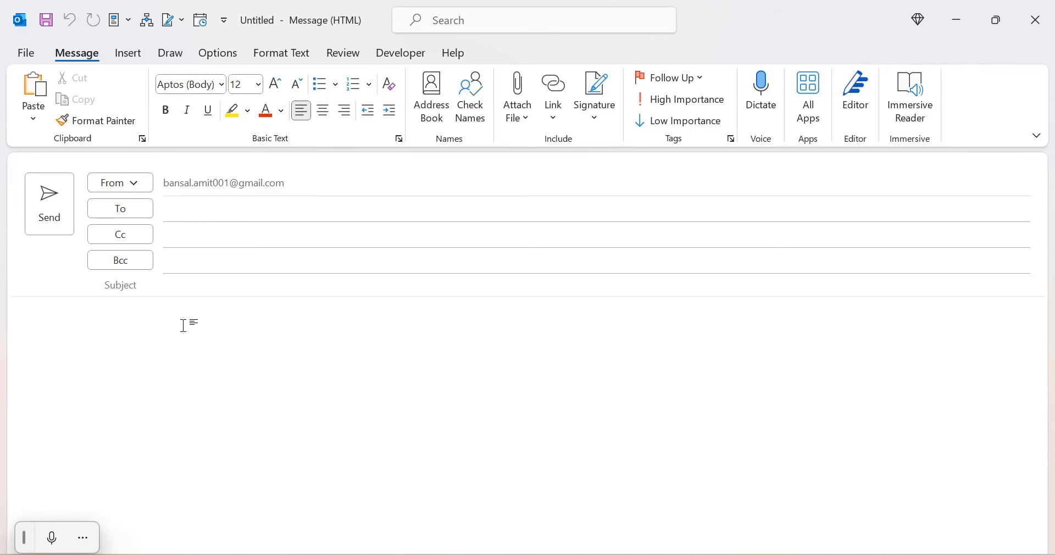
left_click(136, 57)
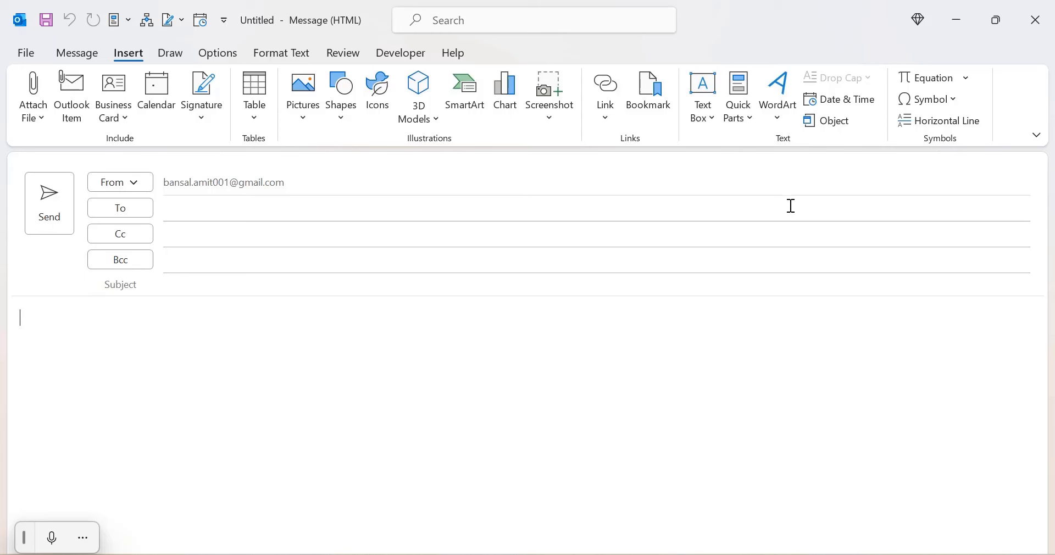
left_click(744, 116)
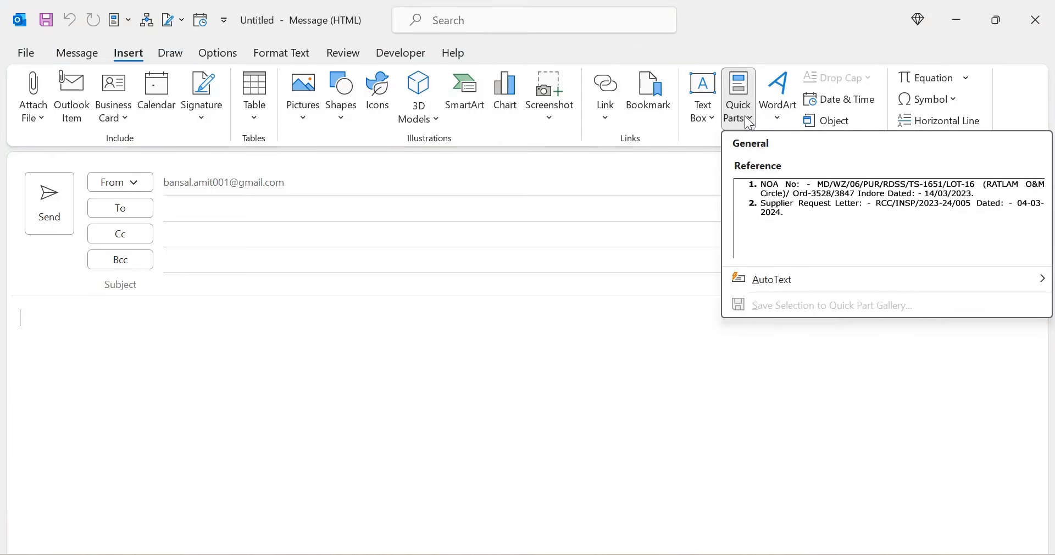
left_click(821, 210)
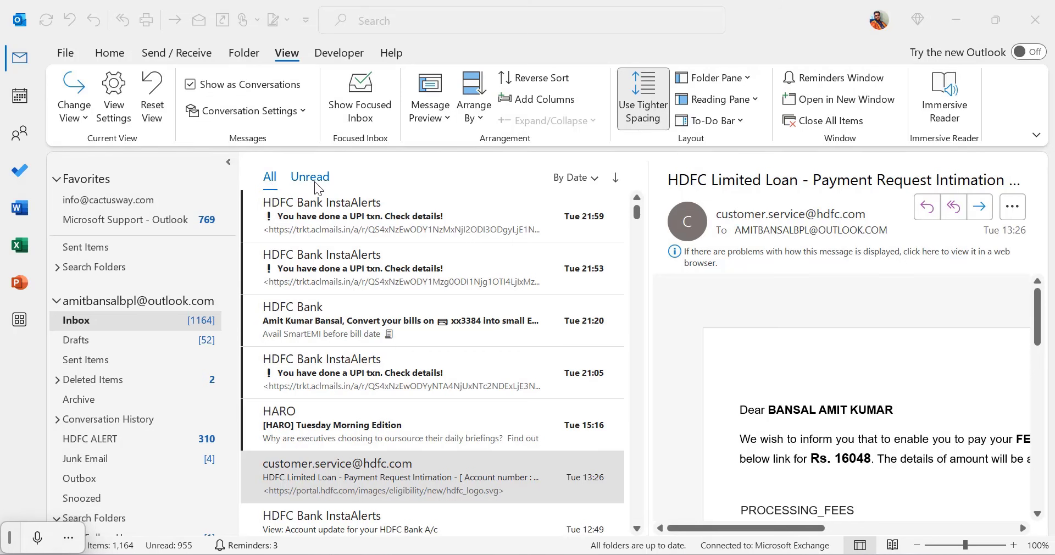
Step: Turn on Focused Inbox for the Outlook.com account's Inbox
left_click(287, 53)
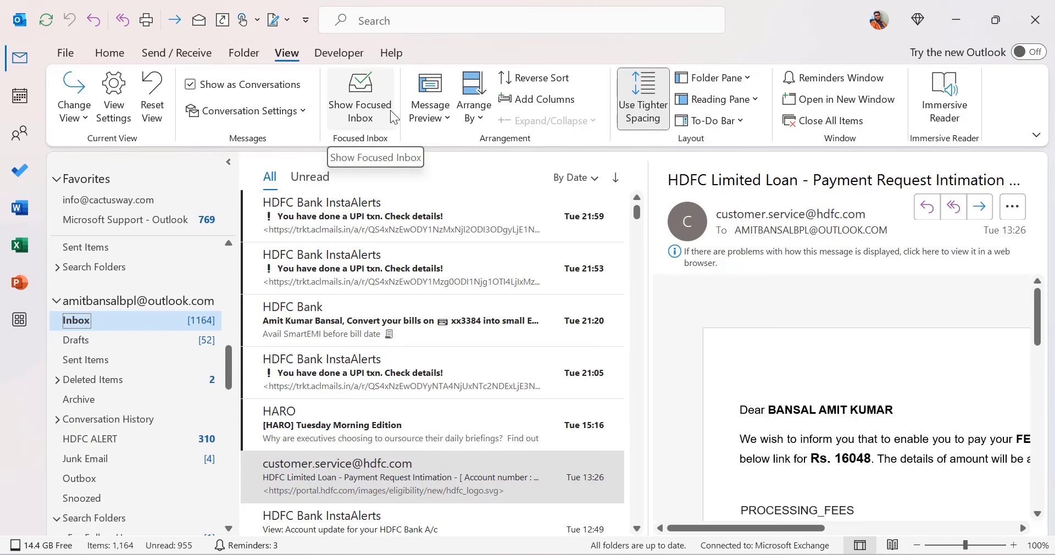
left_click(367, 101)
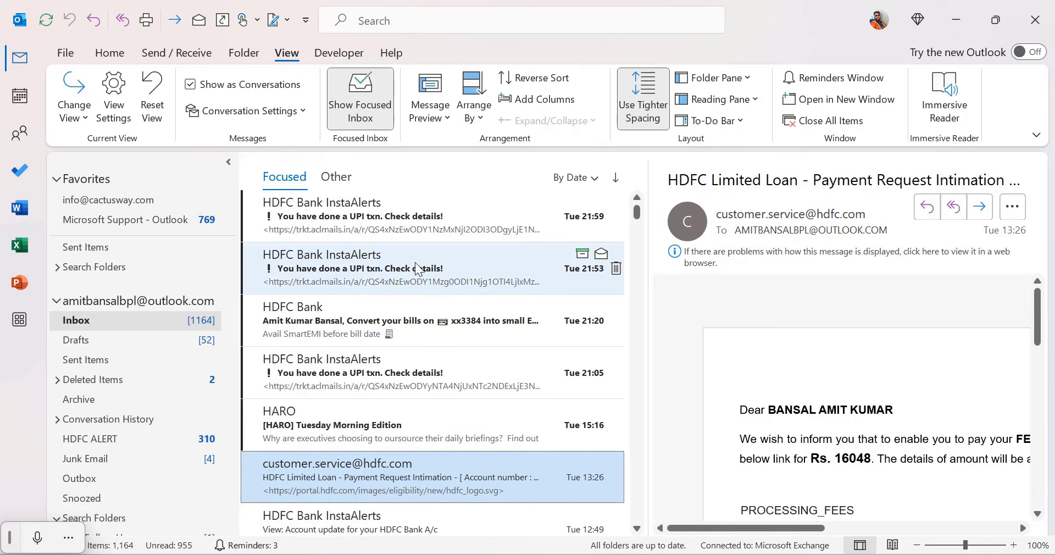
Step: Browse the emails sorted into the Focused list and the Other list of the inbox
scroll(421, 310, "down", 6)
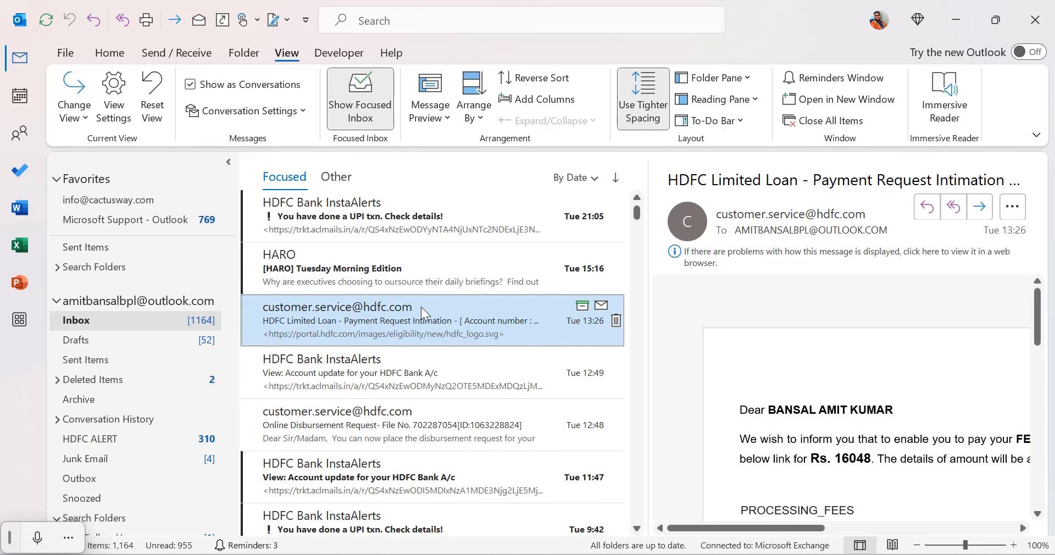
scroll(421, 311, "up", 10)
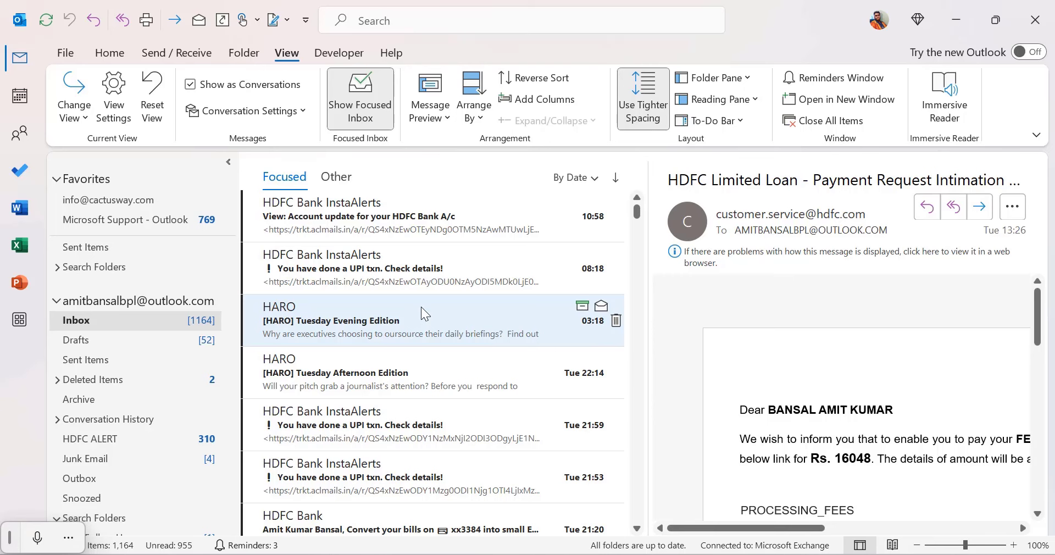
left_click(334, 177)
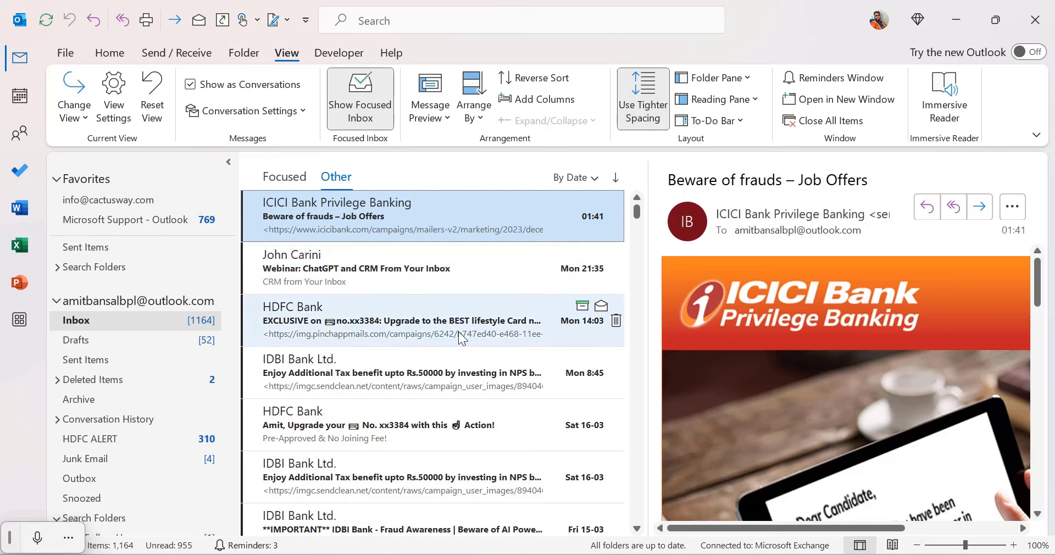
scroll(450, 295, "down", 3)
scroll(450, 296, "up", 3)
Step: Check the options for moving an Other email to Focused and the HDFC Bank email in Focused to Other, without moving either
right_click(367, 268)
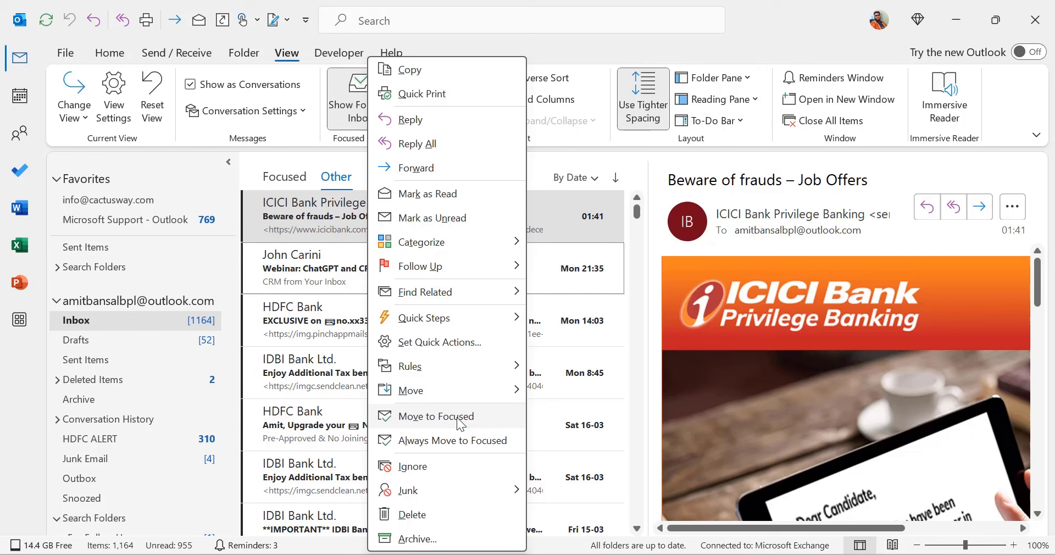
left_click(252, 168)
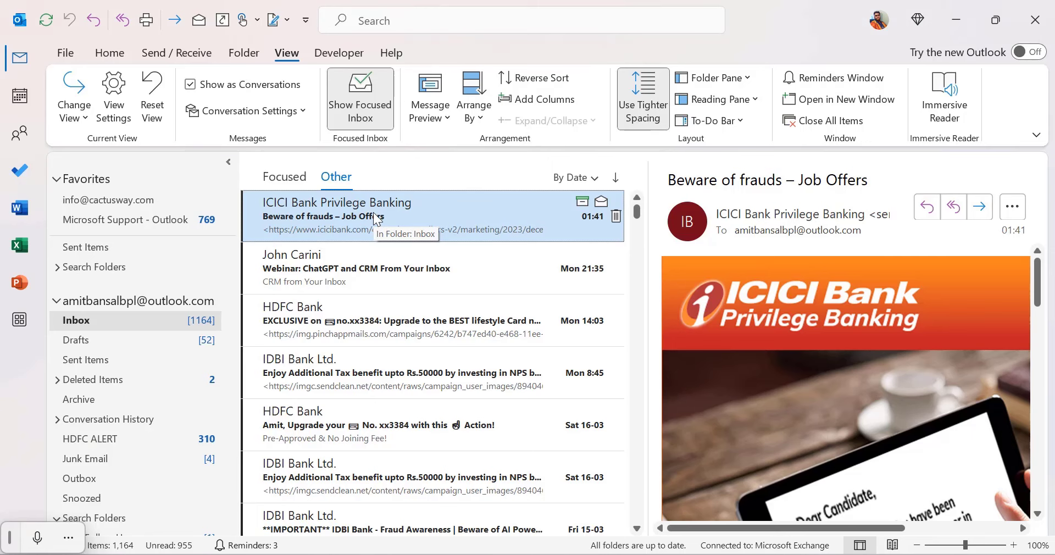
left_click(284, 177)
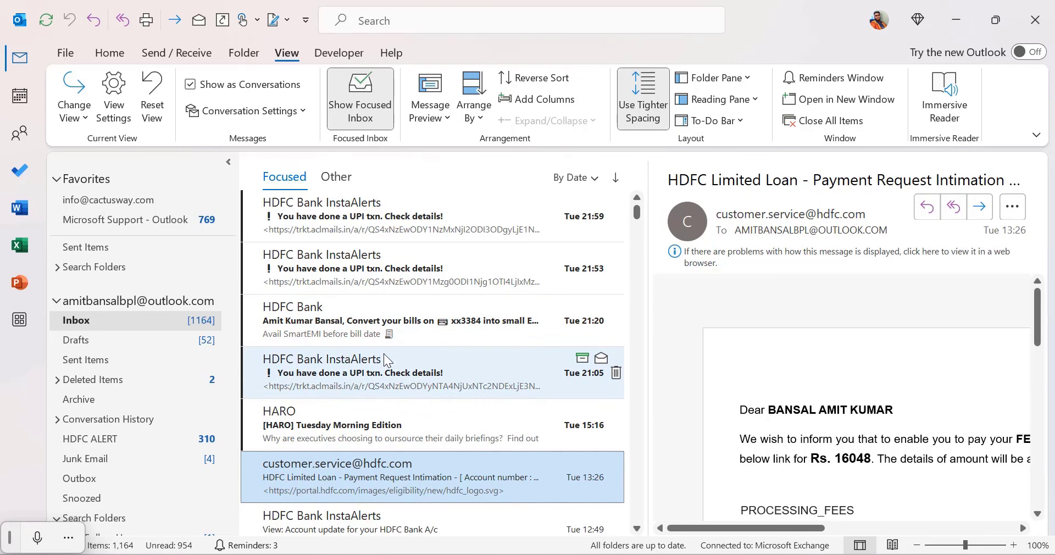
right_click(298, 312)
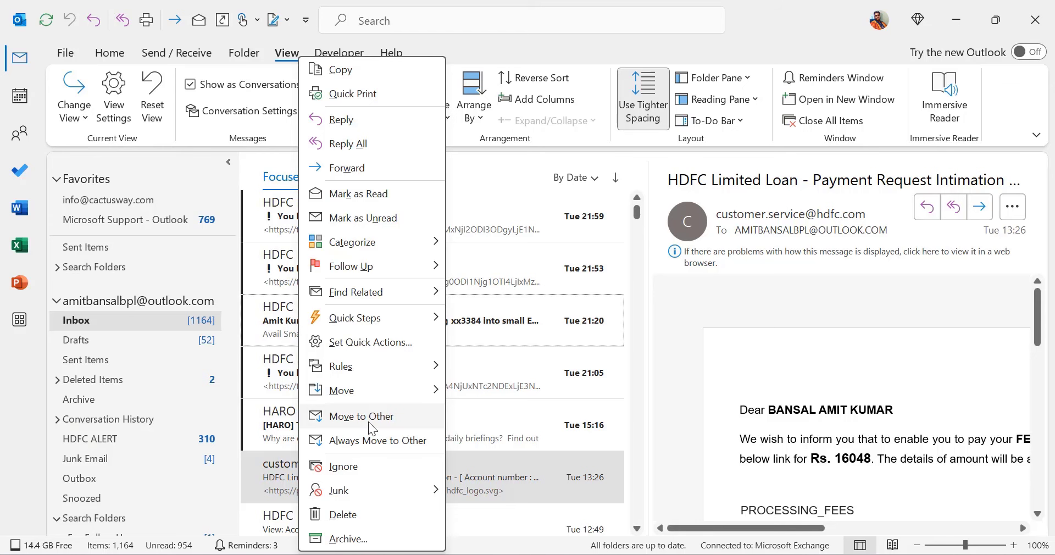
left_click(502, 172)
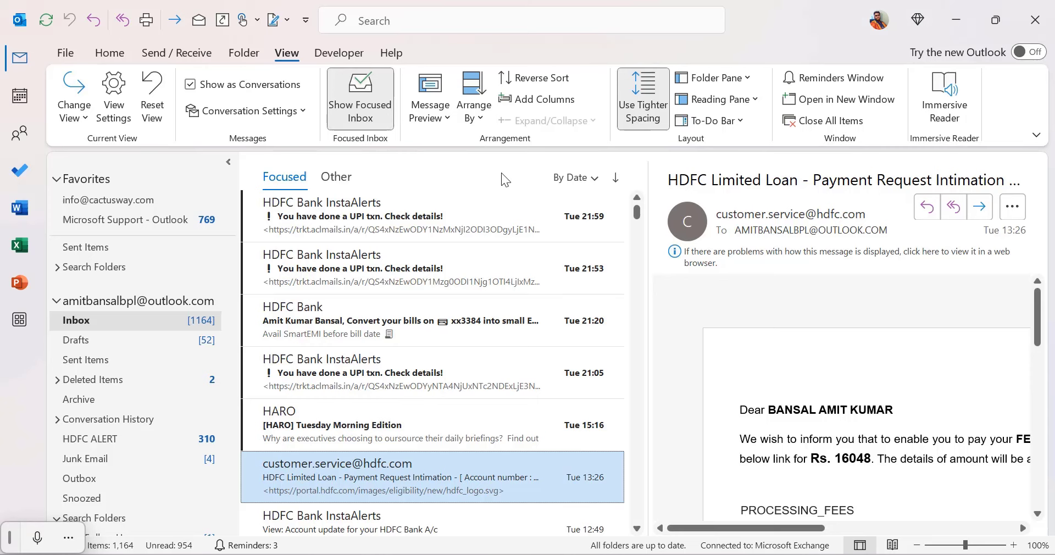
Step: Switch to the new Outlook and inspect the move options of a Focused HDFC Bank InstaAlerts email and the actions for an Other webinar email
mouse_move(499, 552)
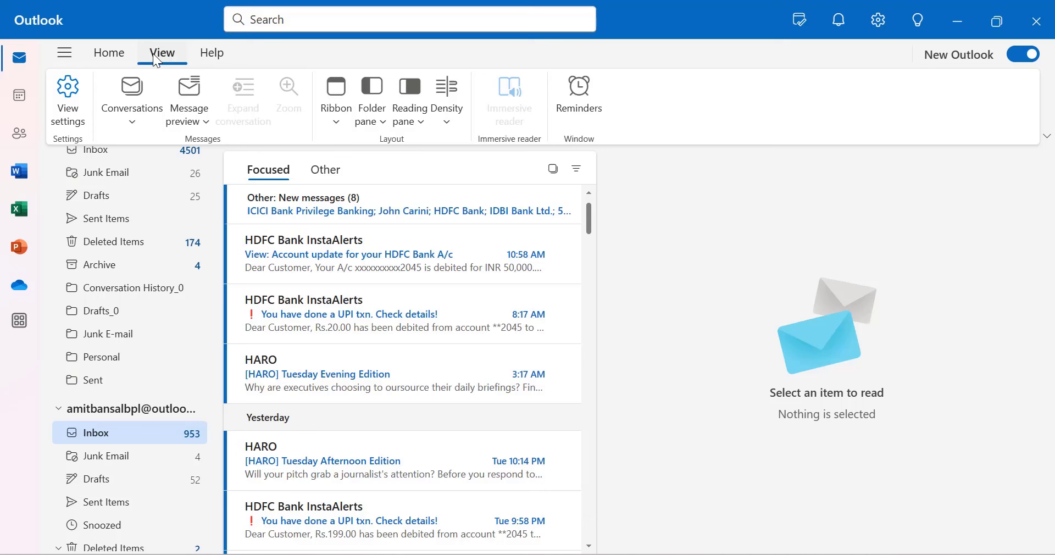
scroll(148, 349, "up", 3)
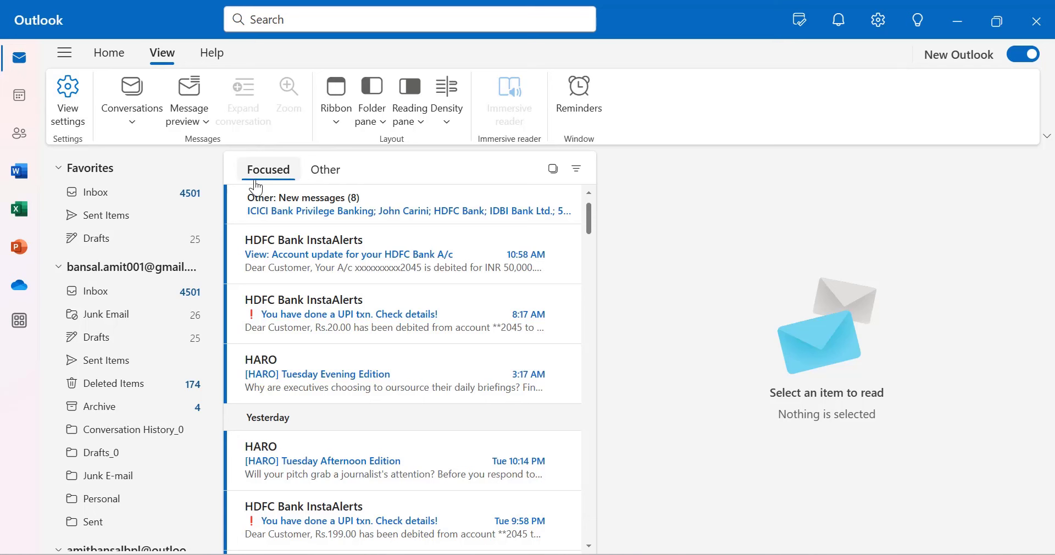
left_click(431, 291)
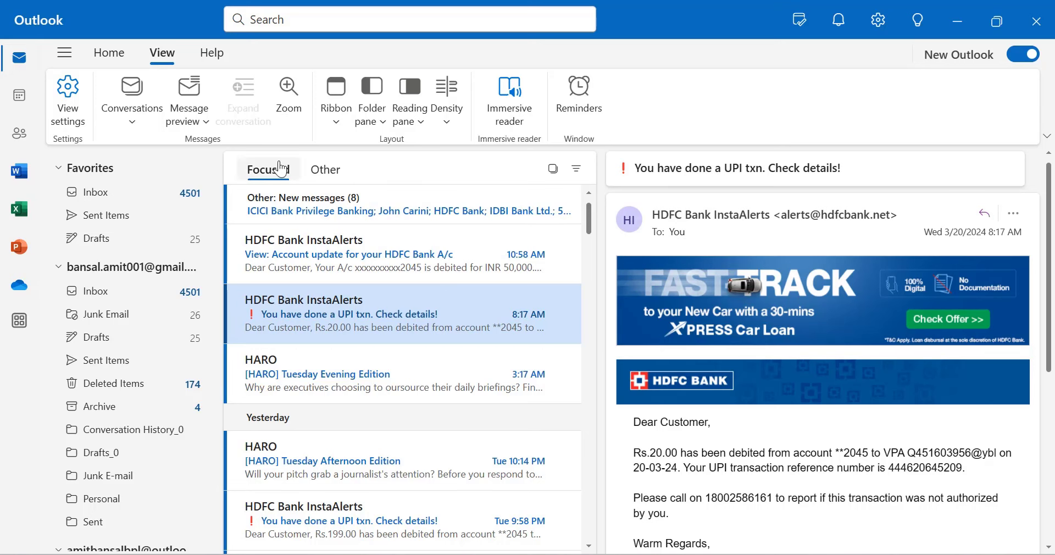
right_click(309, 308)
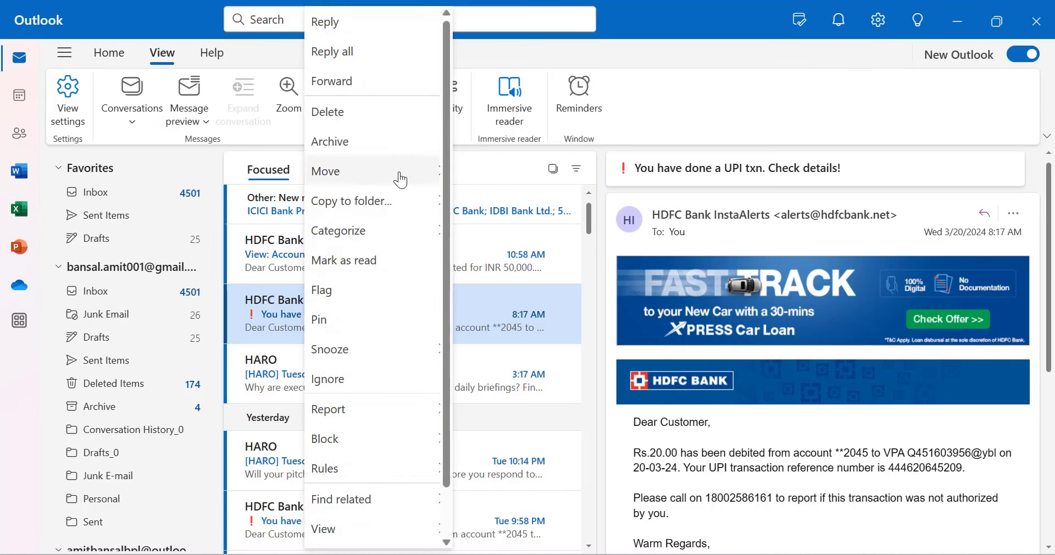
mouse_move(402, 180)
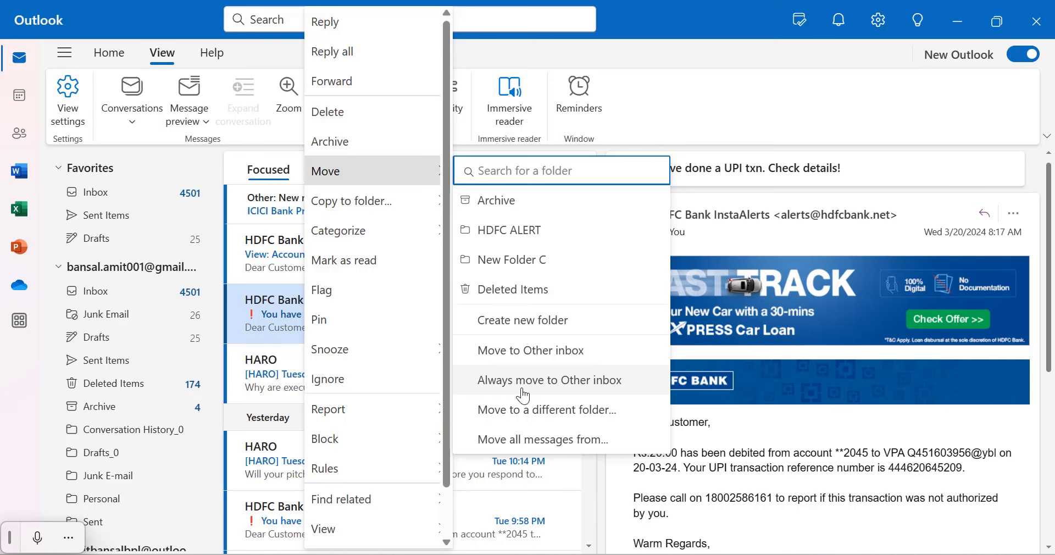
left_click(704, 110)
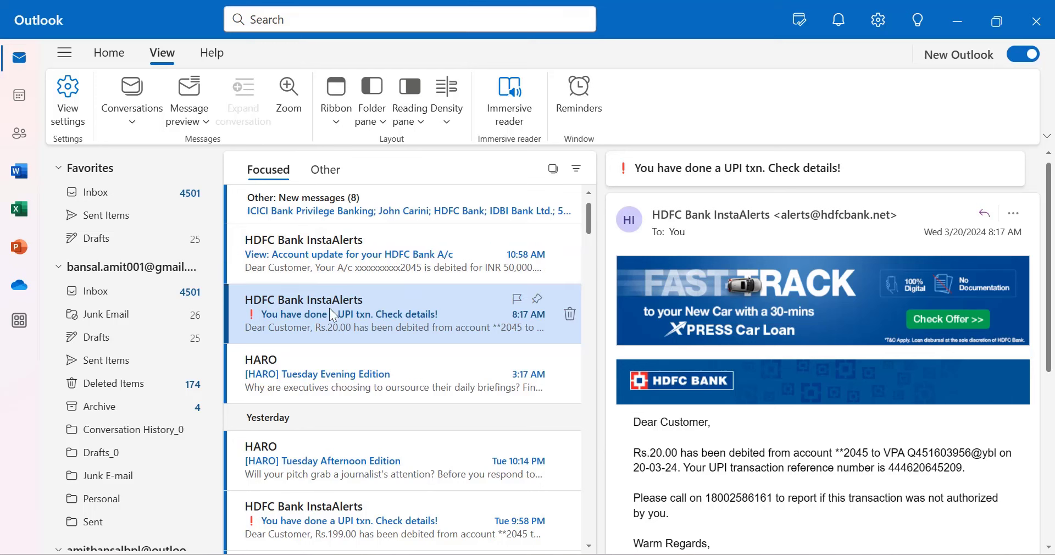
left_click(324, 171)
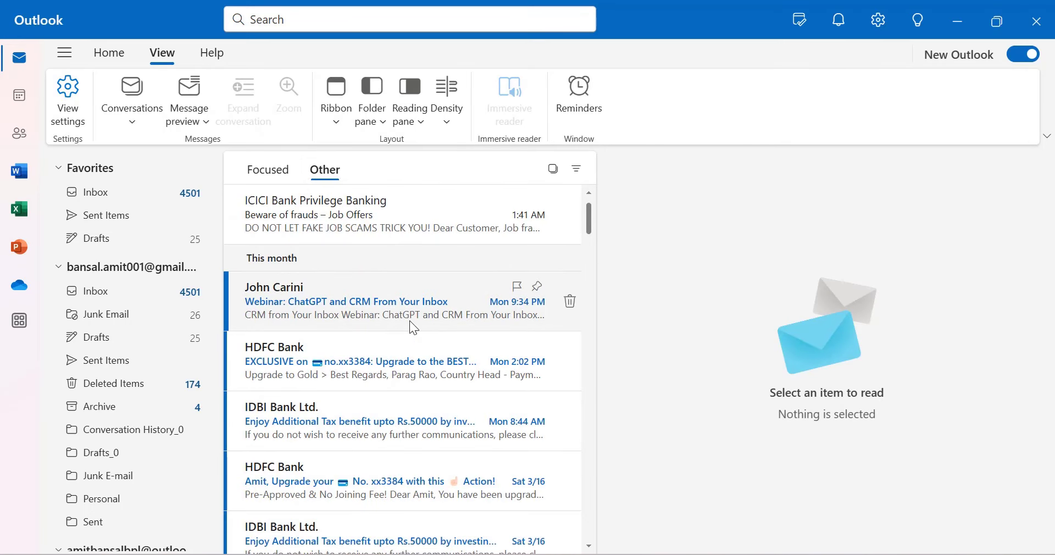
right_click(331, 304)
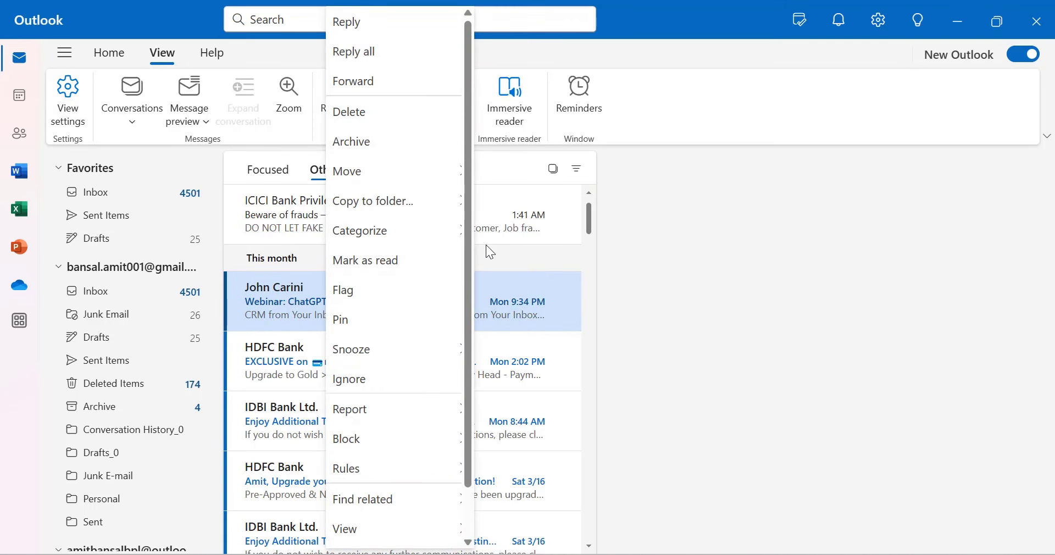
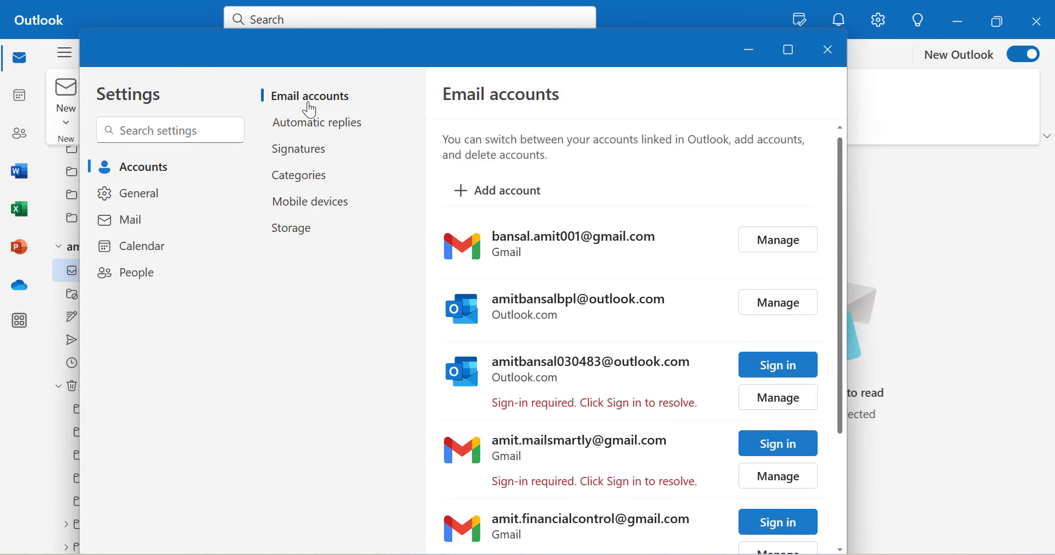
Step: Turn on automatic replies for the Outlook.com account in the account settings
left_click(309, 132)
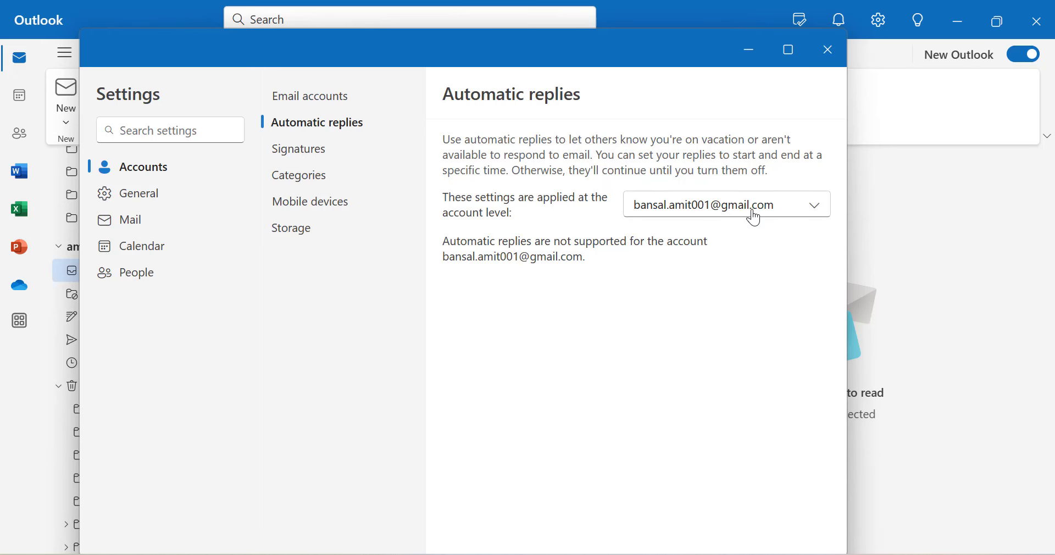
left_click(818, 210)
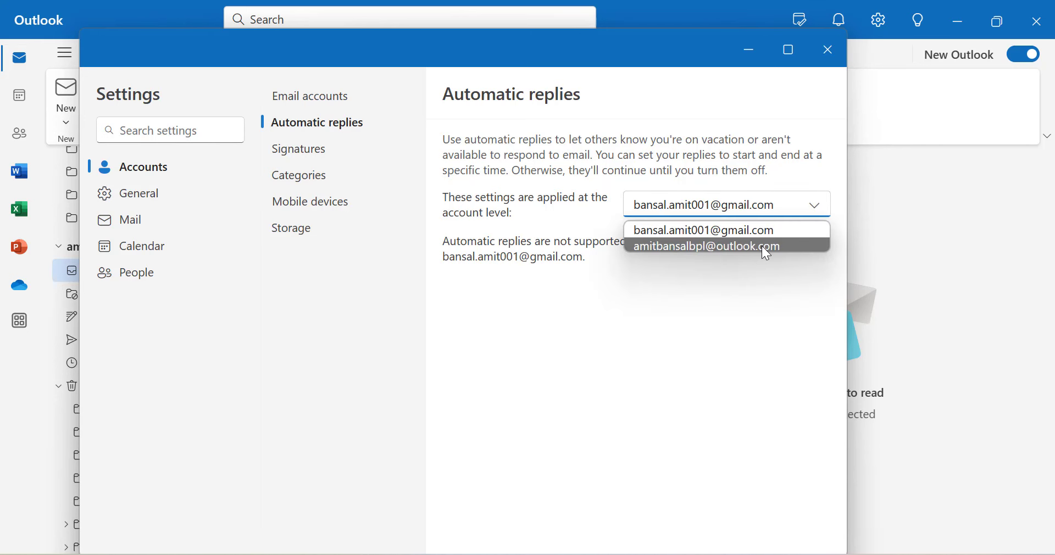
left_click(770, 254)
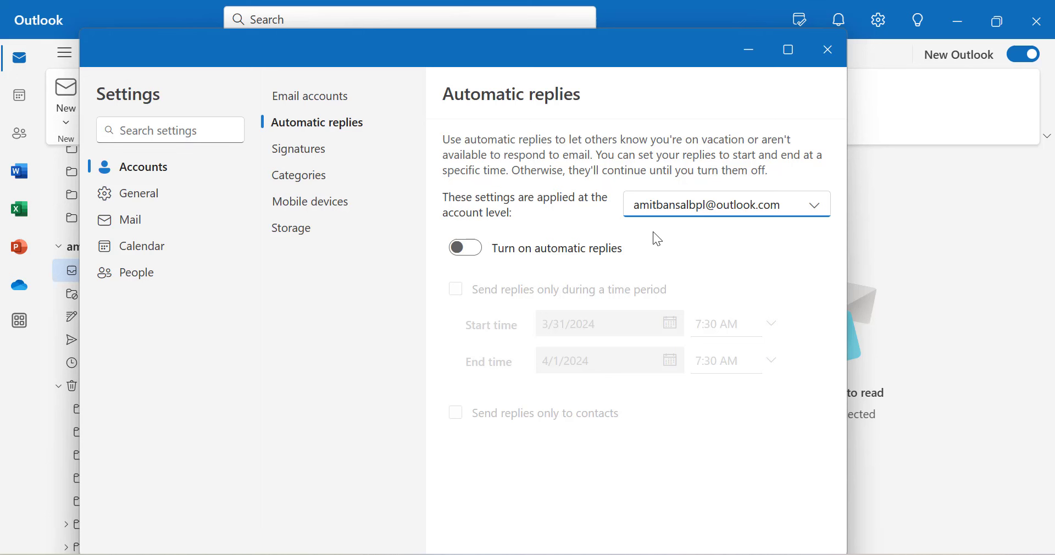
left_click(465, 249)
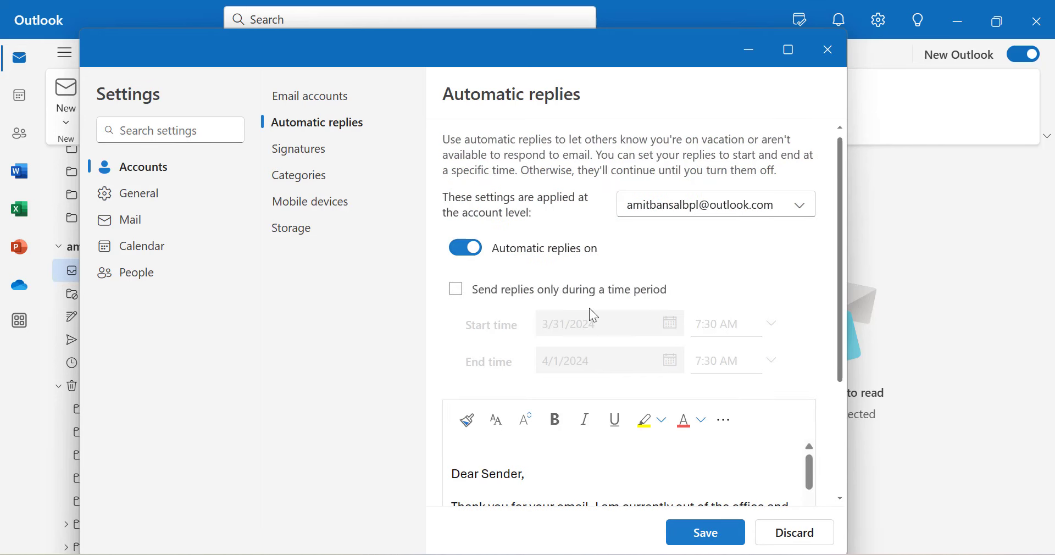
Step: Restrict the automatic replies to a time period and set its end date to 4/6/2024
left_click(455, 295)
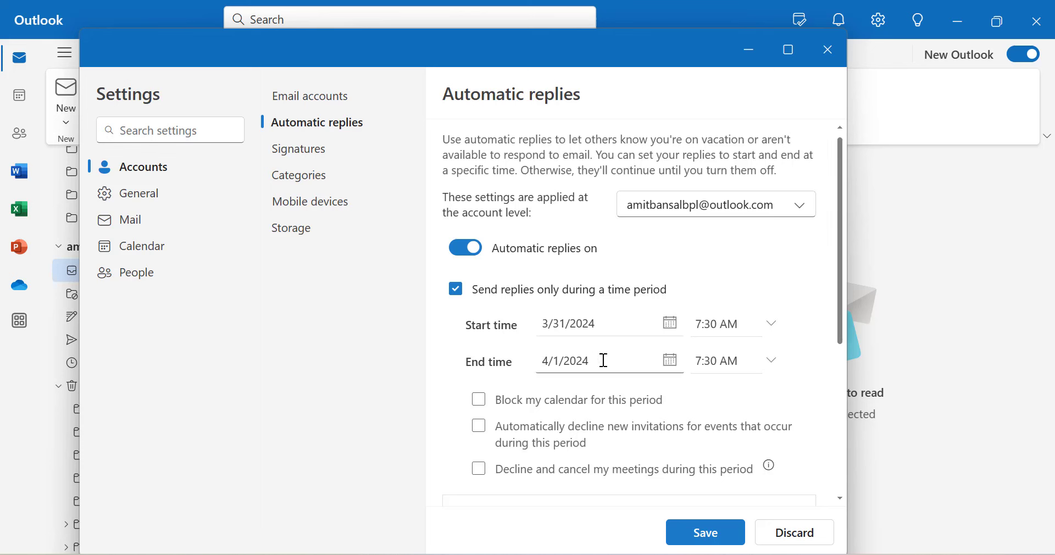
left_click(672, 364)
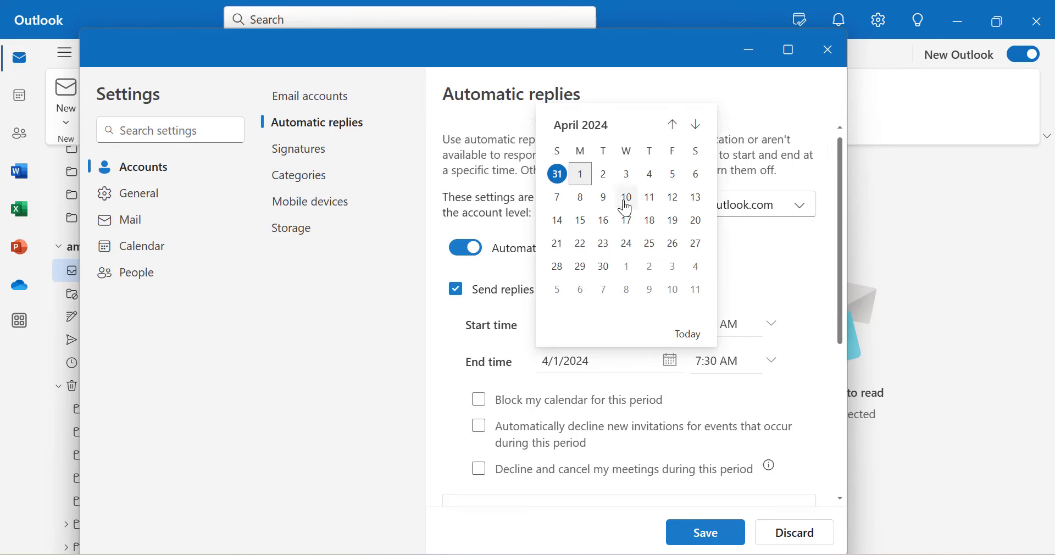
left_click(700, 176)
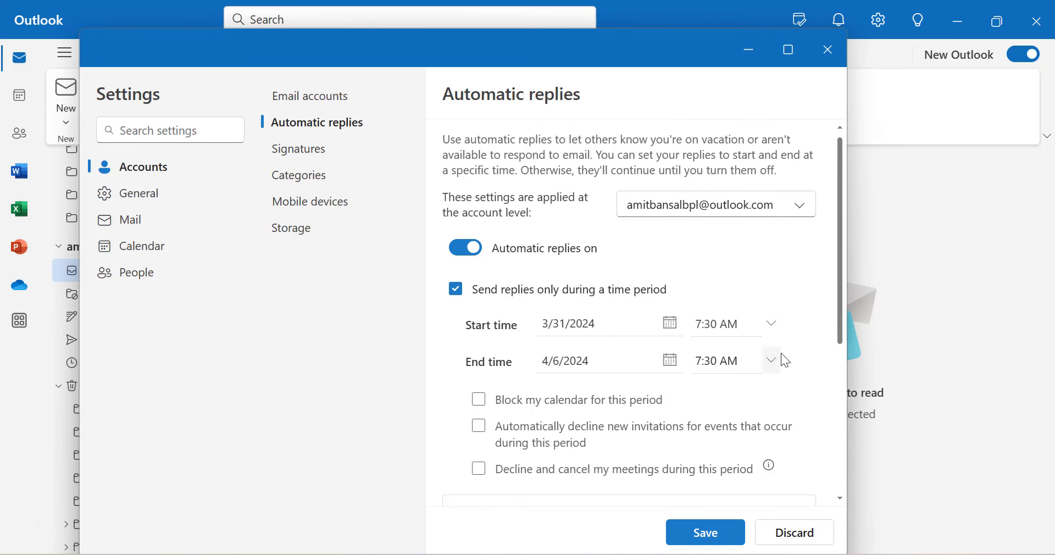
Step: Review the calendar and meeting options for the period and read the automatic reply message through to its closing
scroll(799, 356, "down", 1)
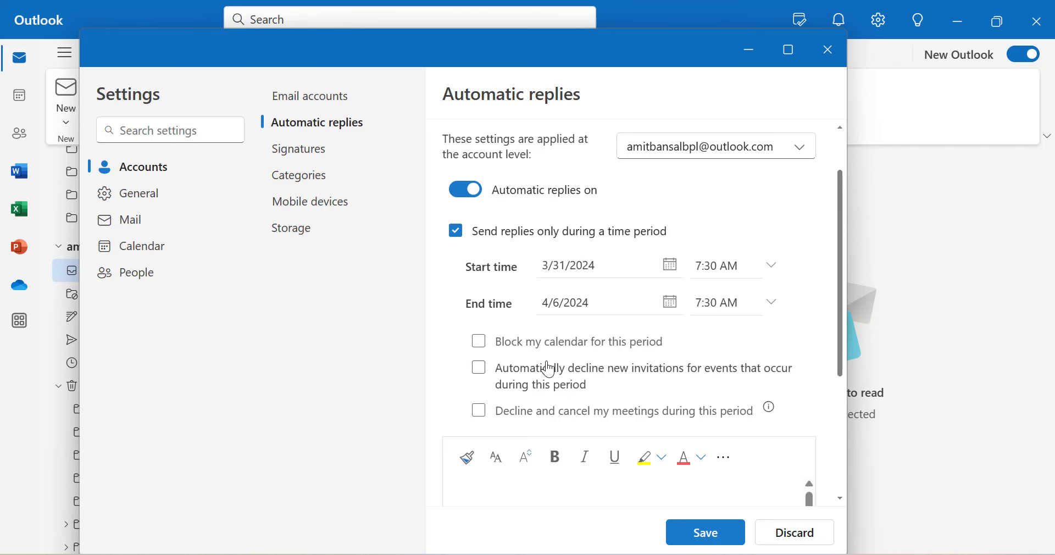
scroll(551, 369, "down", 1)
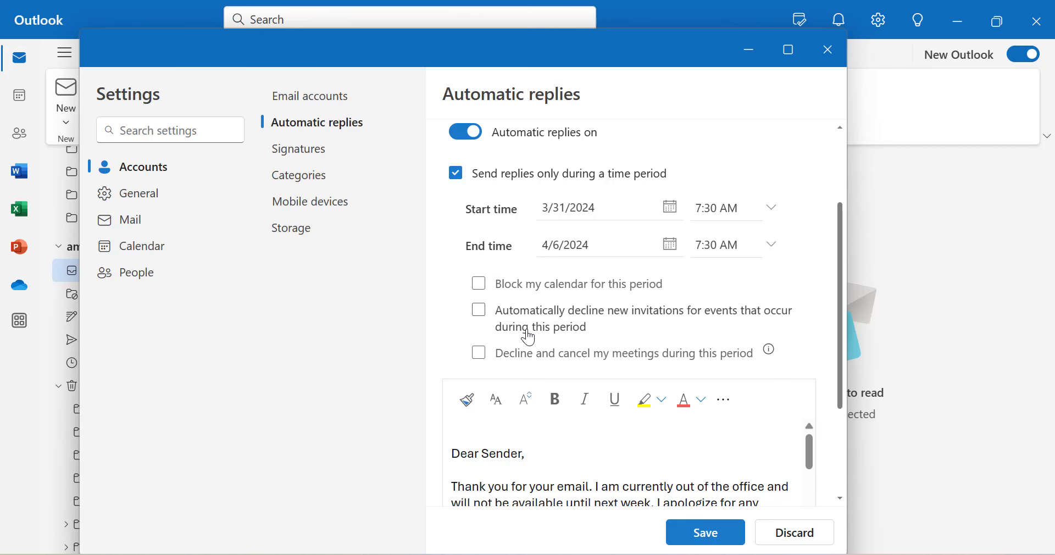
scroll(686, 309, "down", 3)
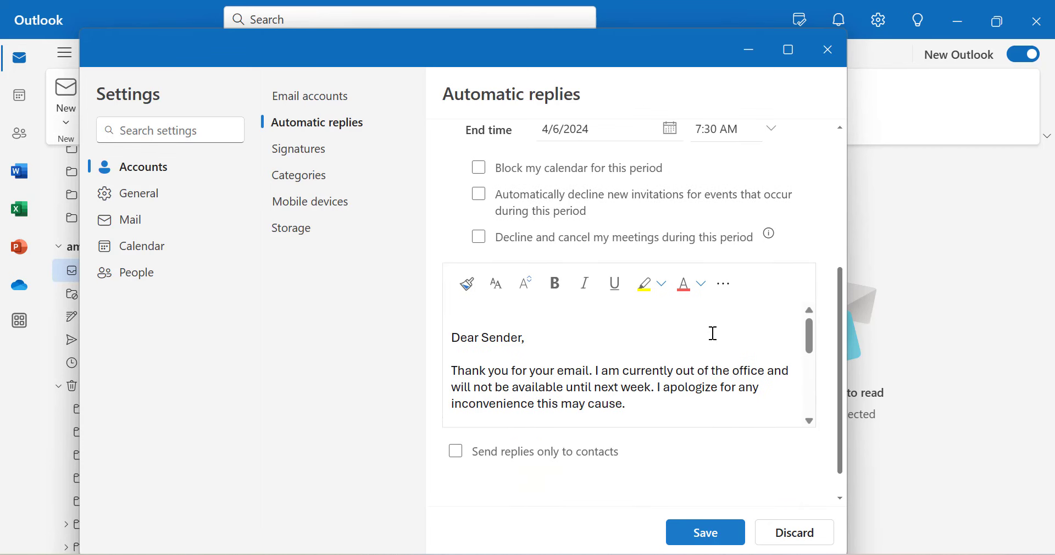
scroll(711, 332, "down", 1)
scroll(559, 341, "up", 1)
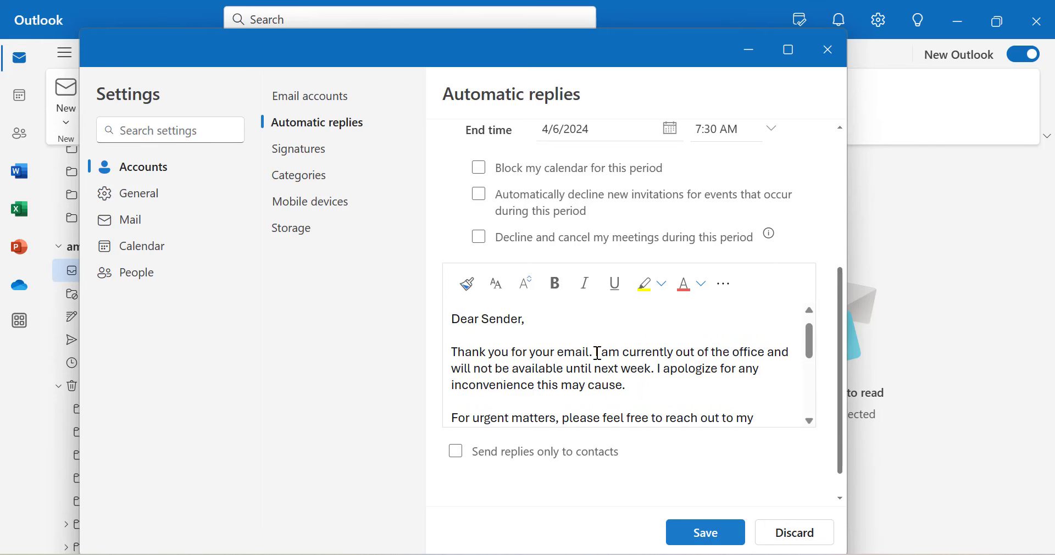
scroll(615, 356, "down", 3)
scroll(624, 356, "up", 2)
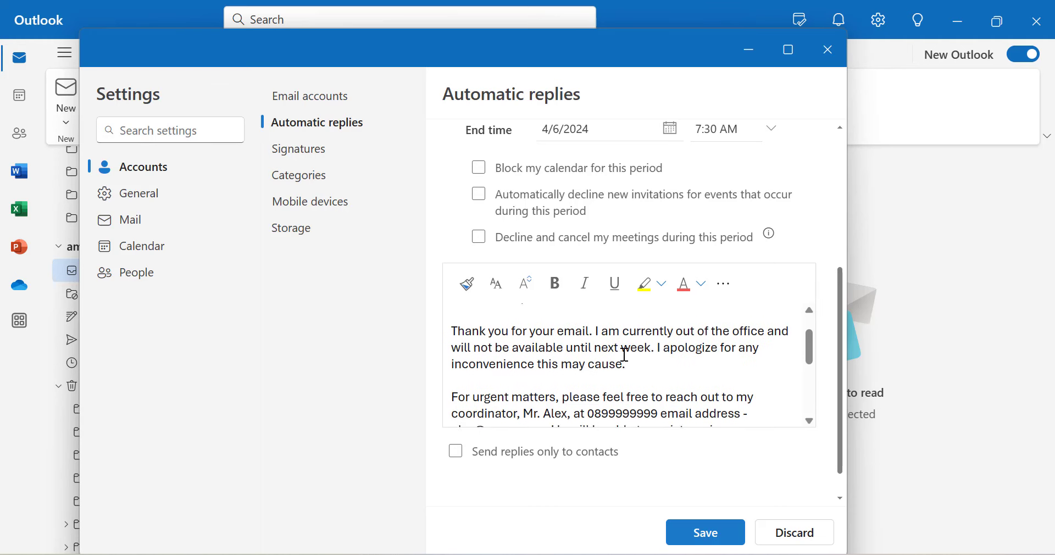
scroll(627, 357, "up", 2)
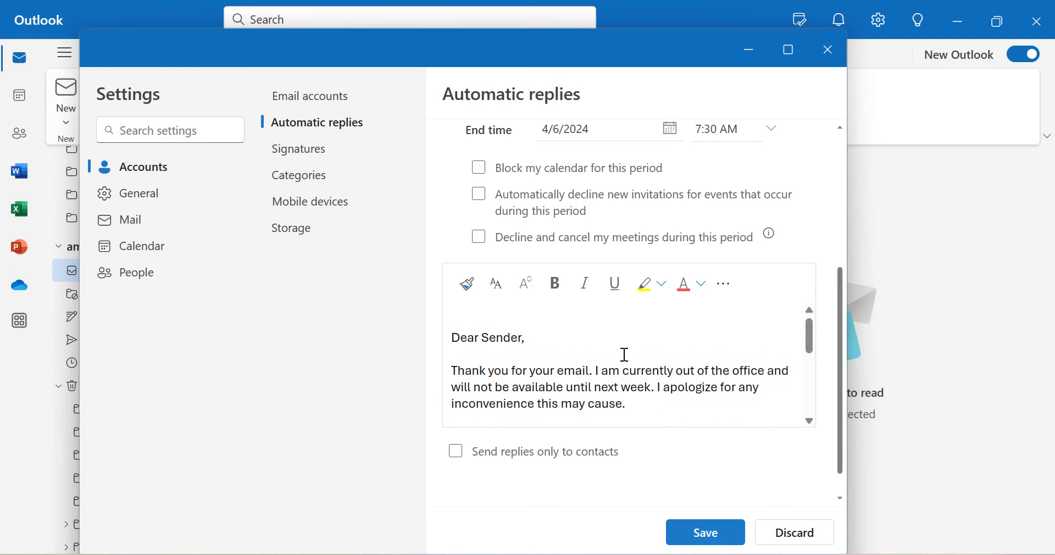
scroll(628, 356, "down", 4)
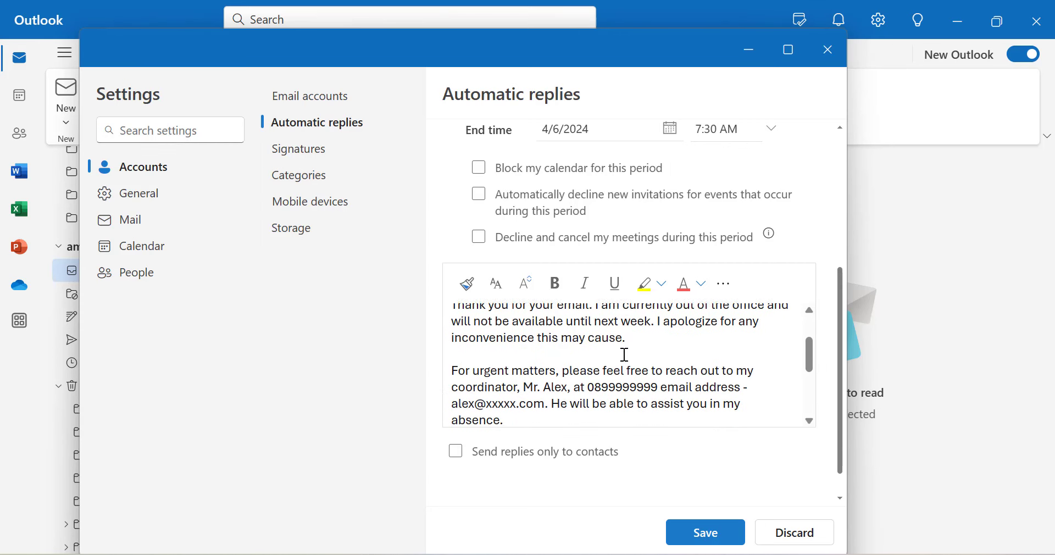
scroll(627, 356, "down", 1)
left_click_drag(523, 379, 574, 378)
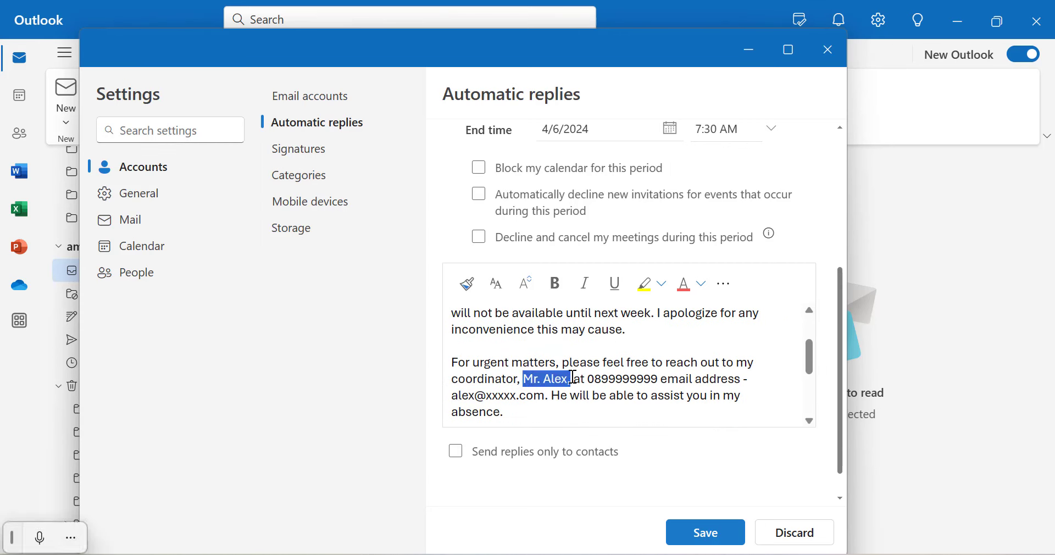
left_click(632, 357)
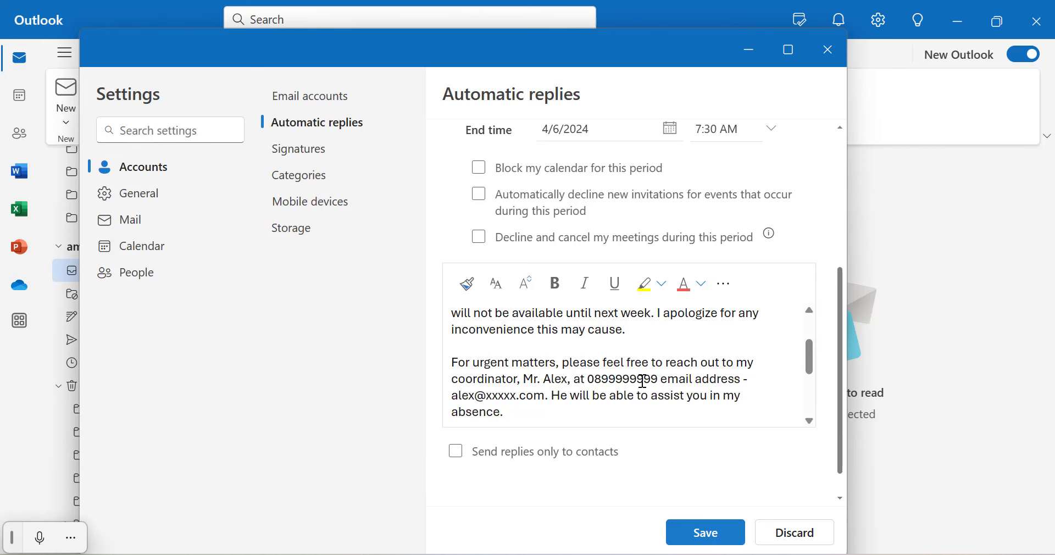
scroll(642, 383, "down", 1)
scroll(700, 358, "down", 2)
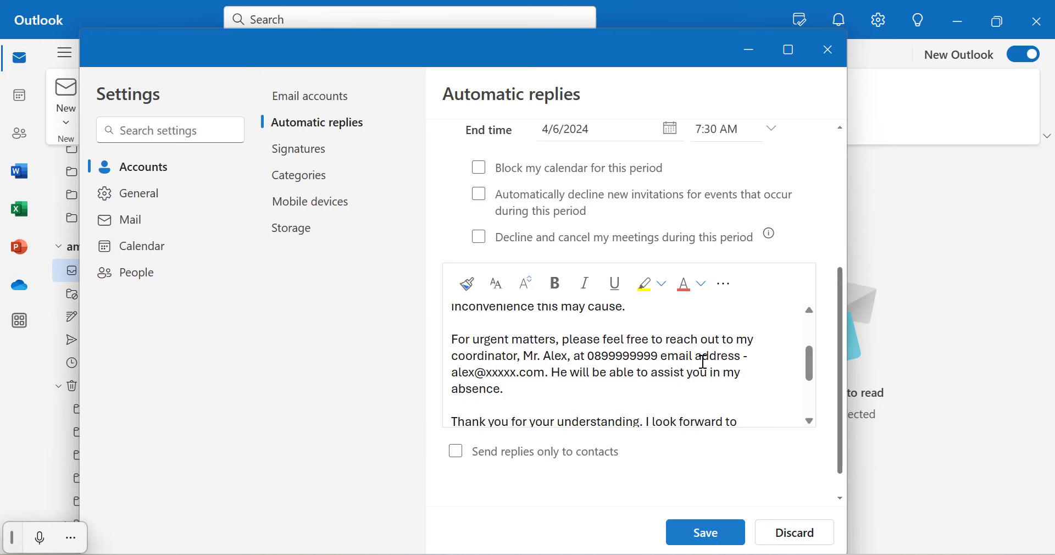
scroll(691, 352, "down", 3)
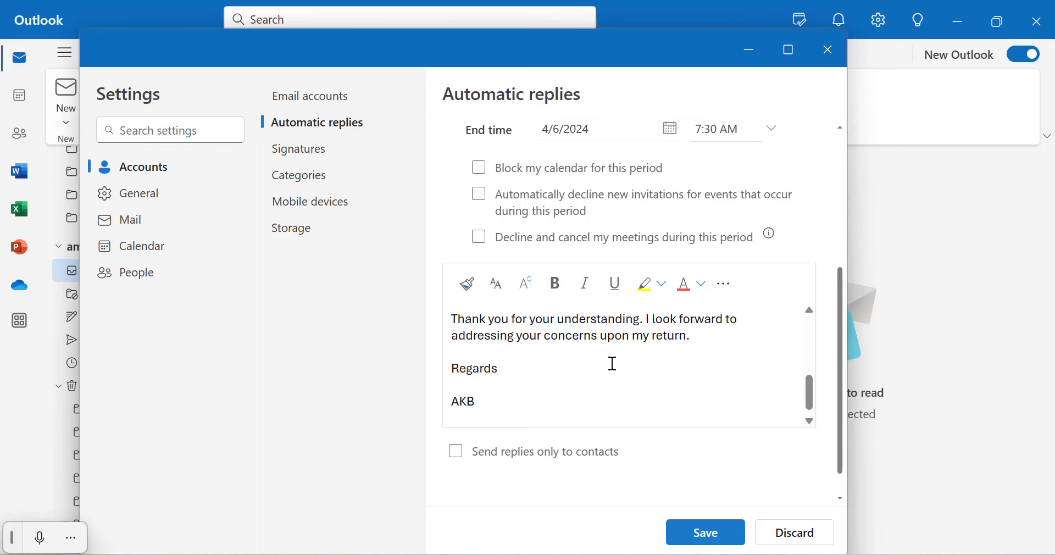
Step: Reread the automatic reply message from its greeting through the urgent-matters contact paragraph
scroll(615, 364, "up", 5)
scroll(615, 364, "up", 2)
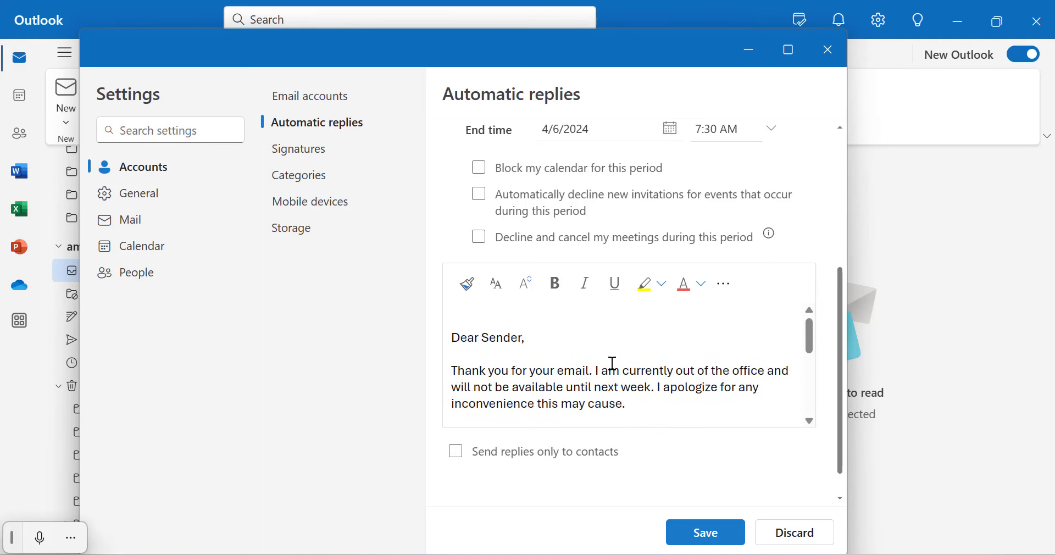
scroll(614, 365, "down", 1)
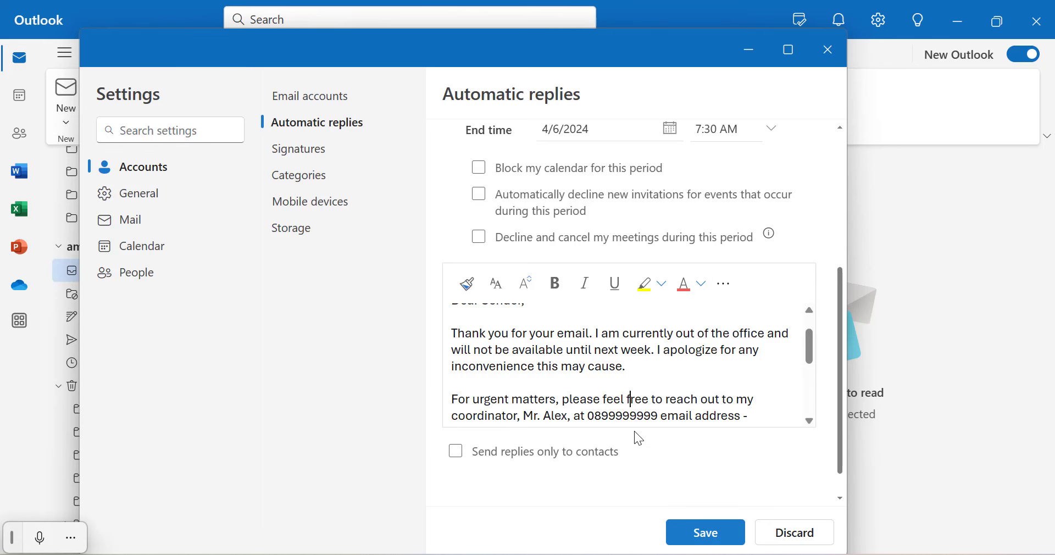
scroll(638, 439, "up", 5)
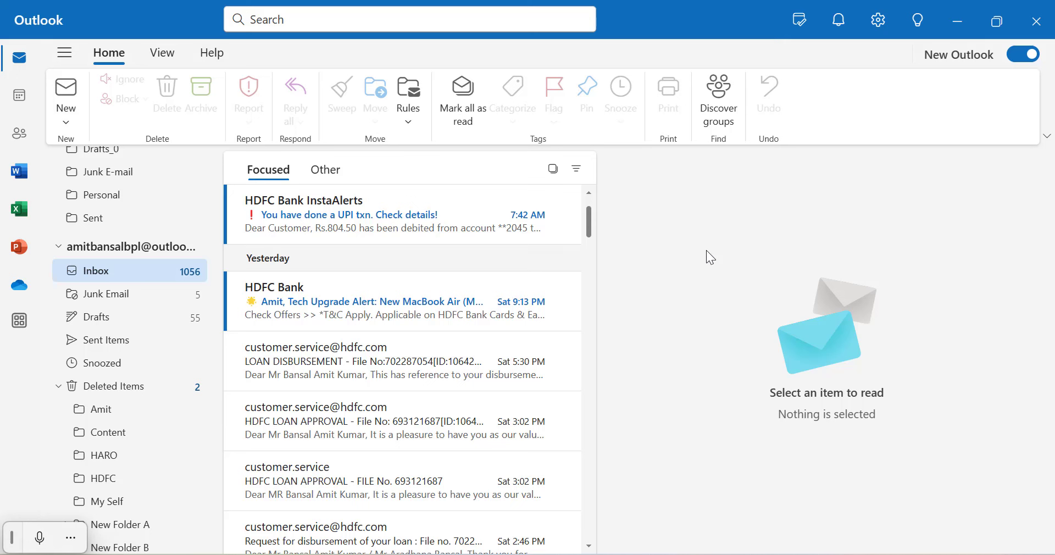
Step: Open the general notification settings and turn on Notifications in Outlook
left_click(879, 22)
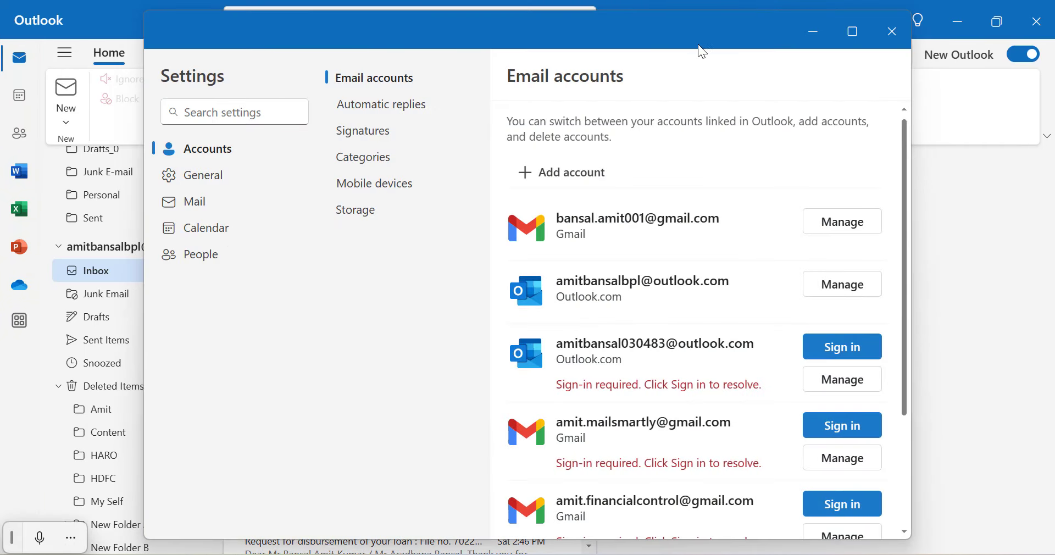
left_click(204, 183)
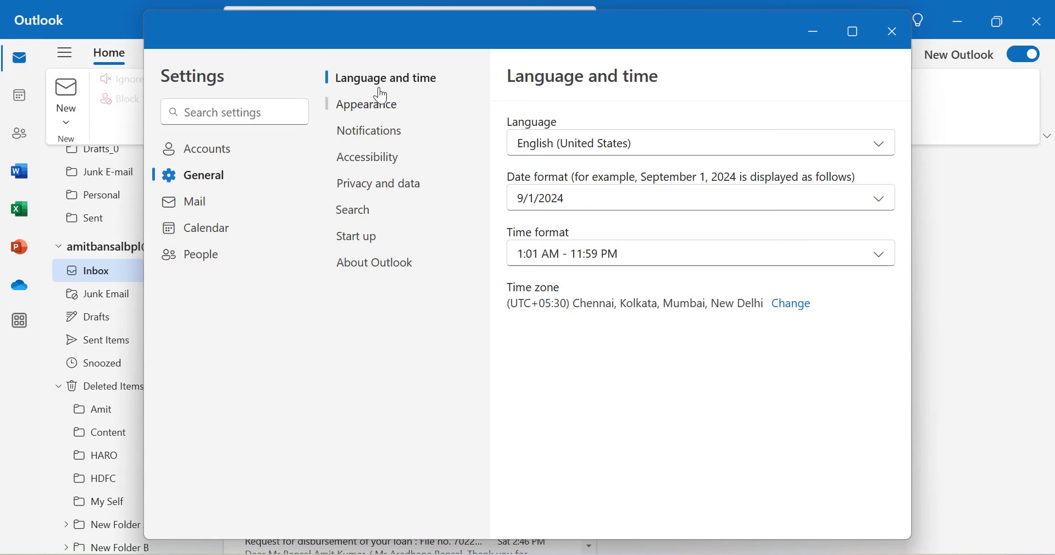
left_click(369, 134)
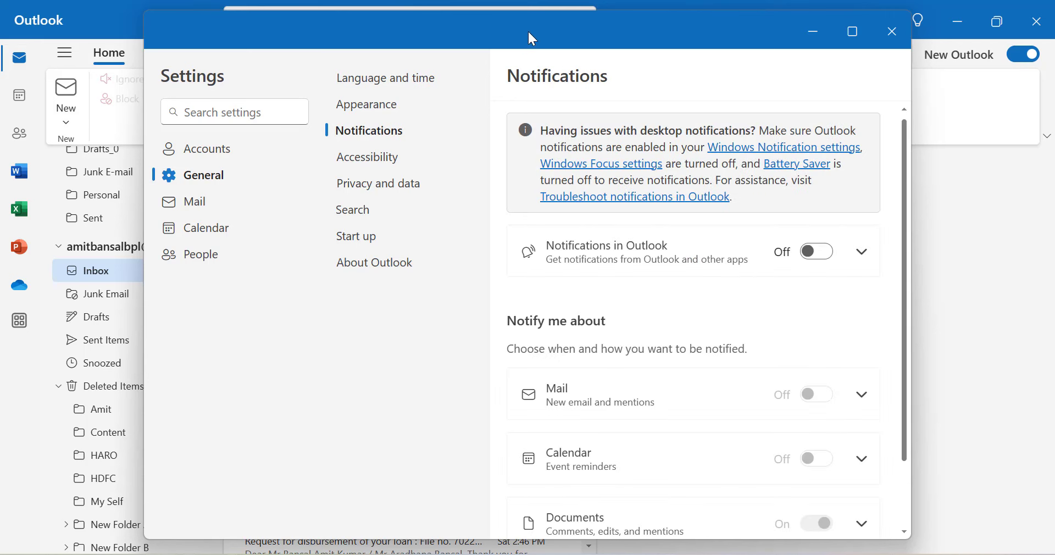
left_click_drag(528, 30, 424, 37)
scroll(592, 223, "down", 3)
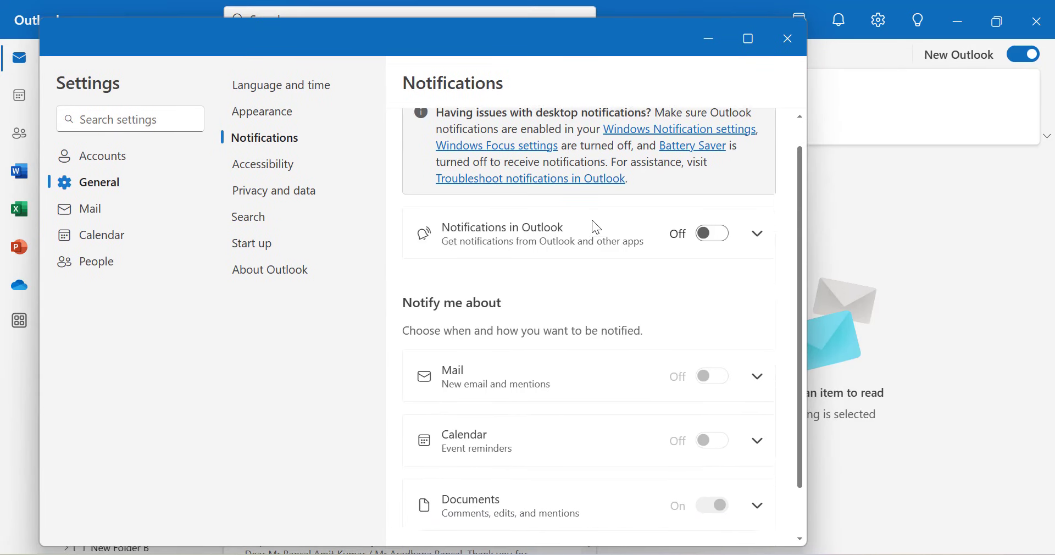
scroll(593, 311, "up", 3)
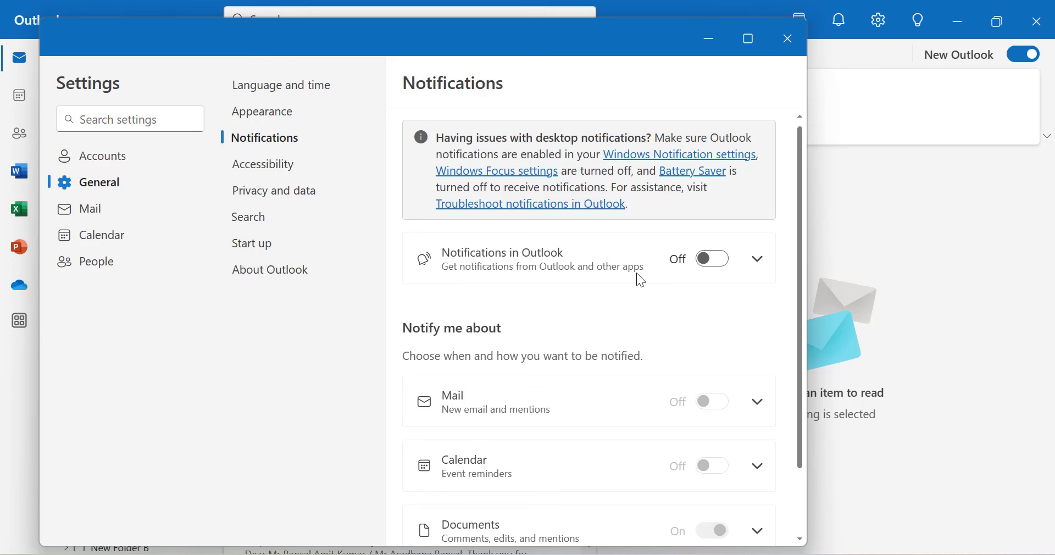
left_click(709, 260)
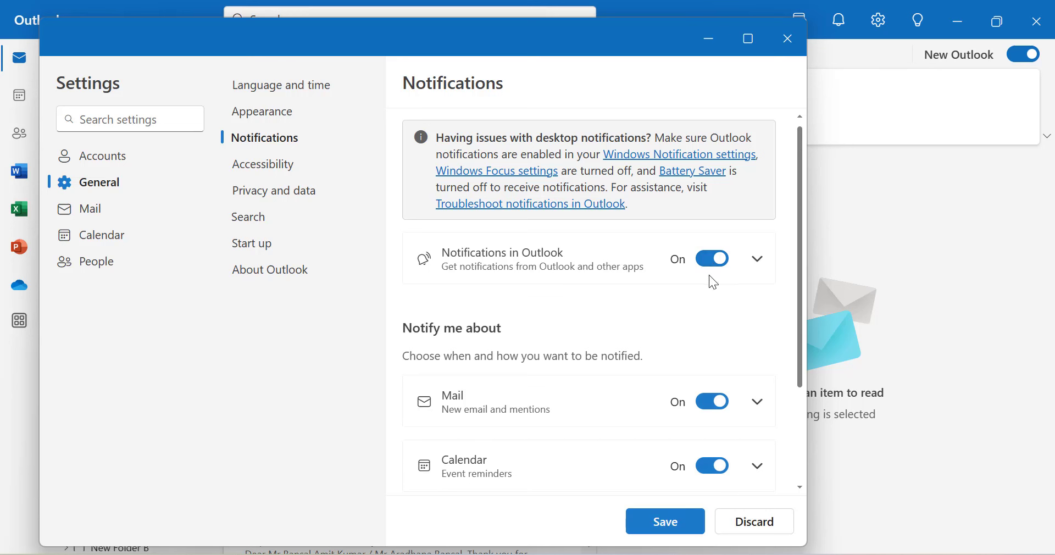
Step: Look over the notification categories and expand the Notifications in Outlook options for sounds and closed-app alerts
scroll(630, 346, "down", 3)
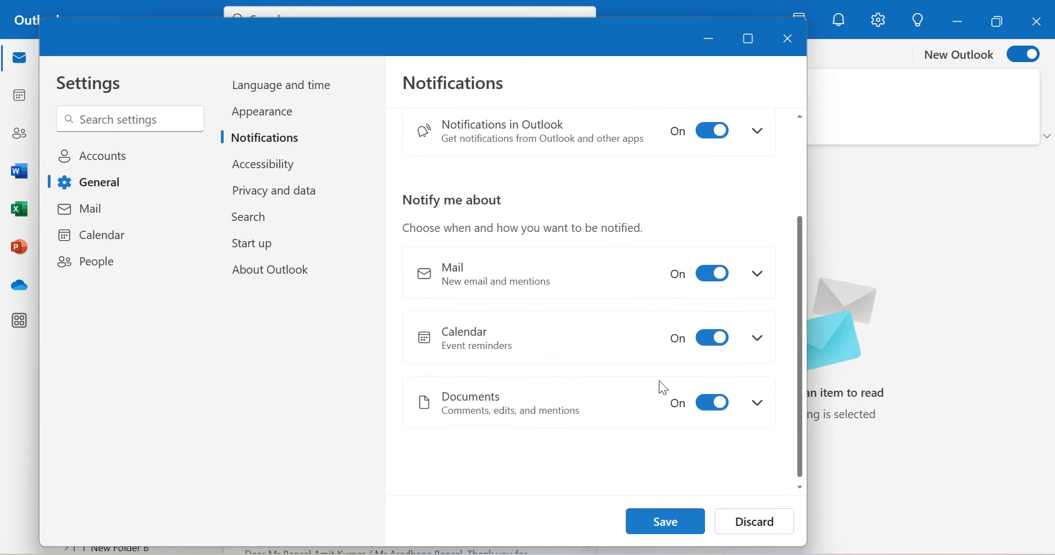
scroll(658, 380, "up", 3)
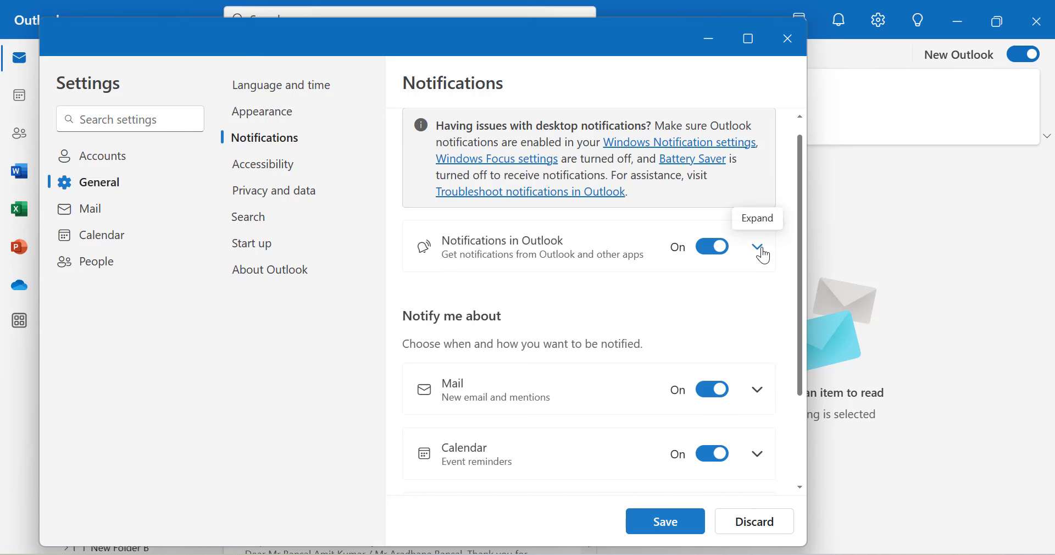
left_click(763, 253)
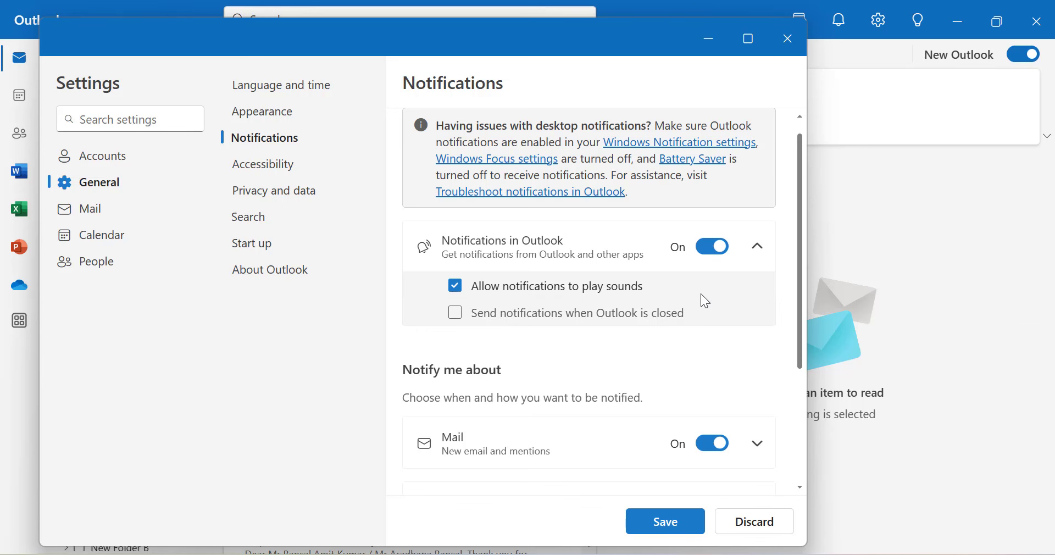
Step: Expand the Mail notification options, try the None style for new emails and restore the Desktop style
scroll(706, 301, "down", 2)
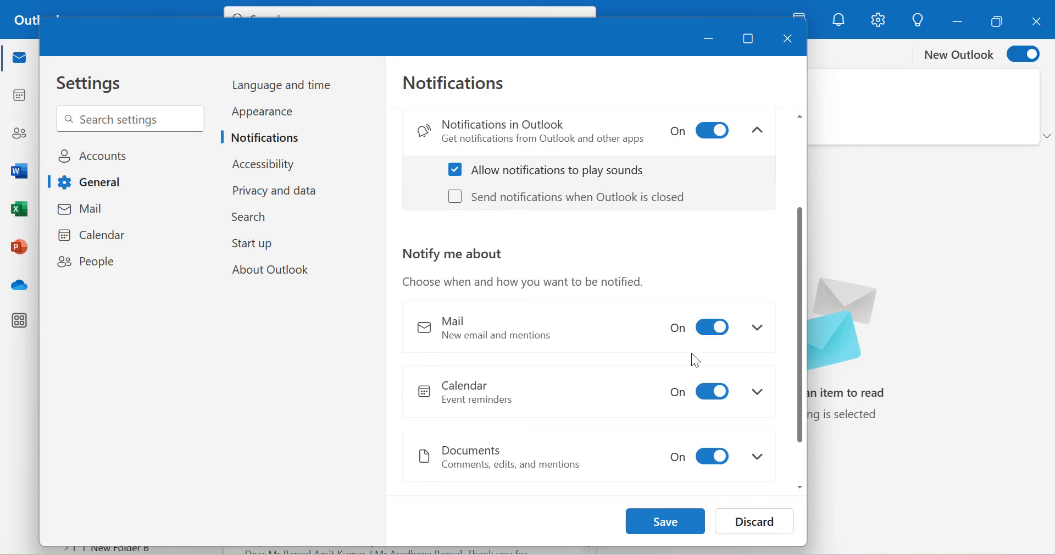
left_click(757, 330)
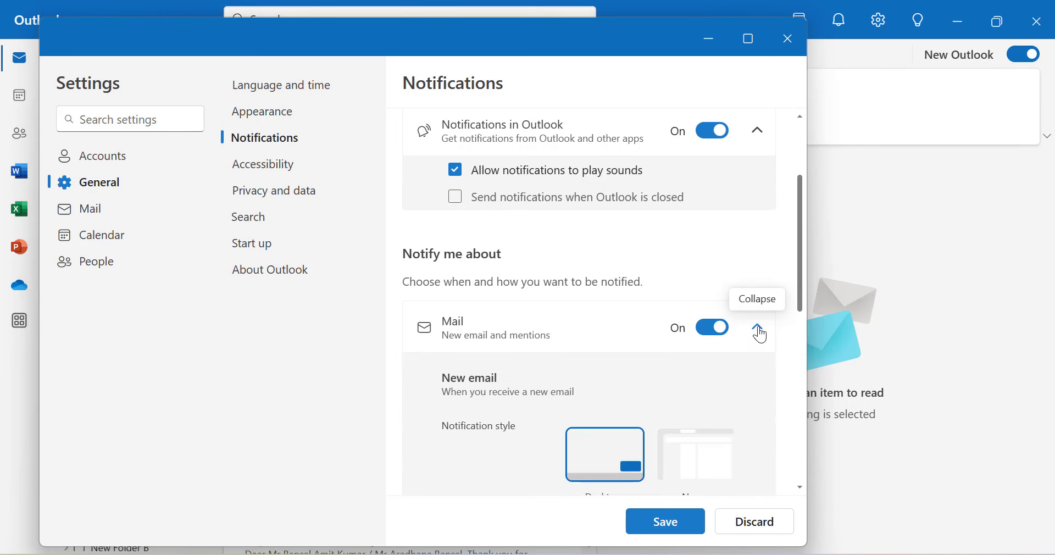
scroll(762, 316, "down", 3)
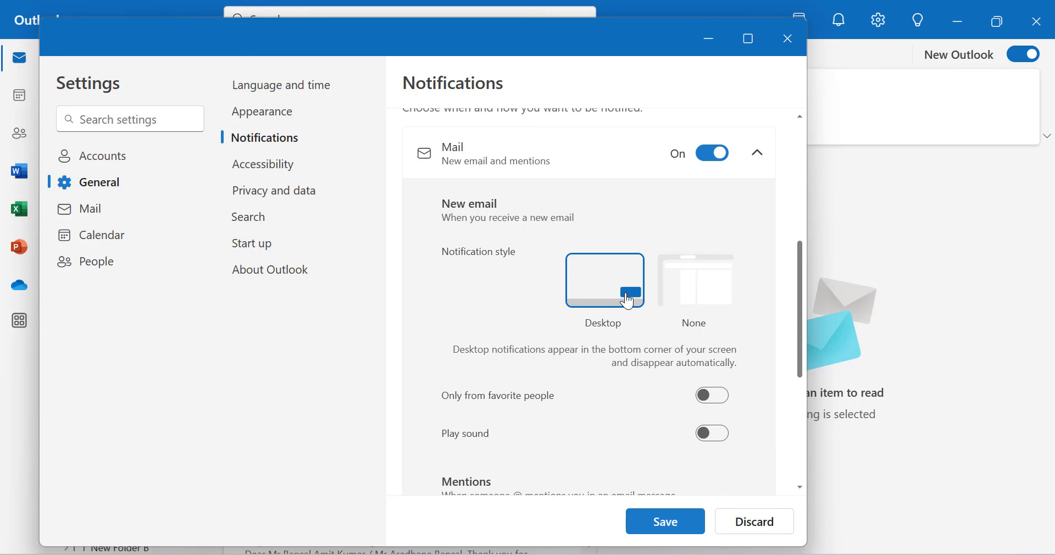
left_click(717, 299)
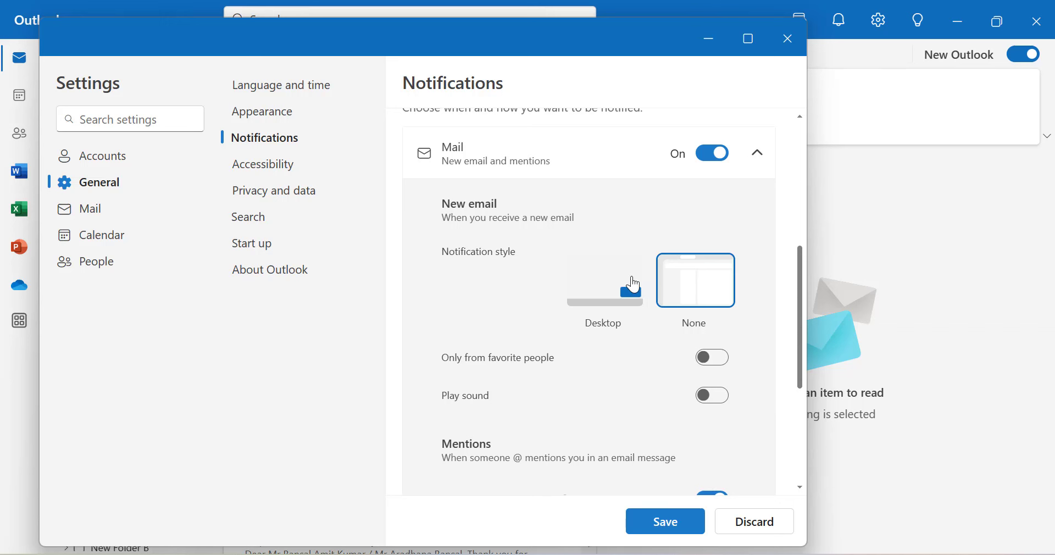
left_click(618, 278)
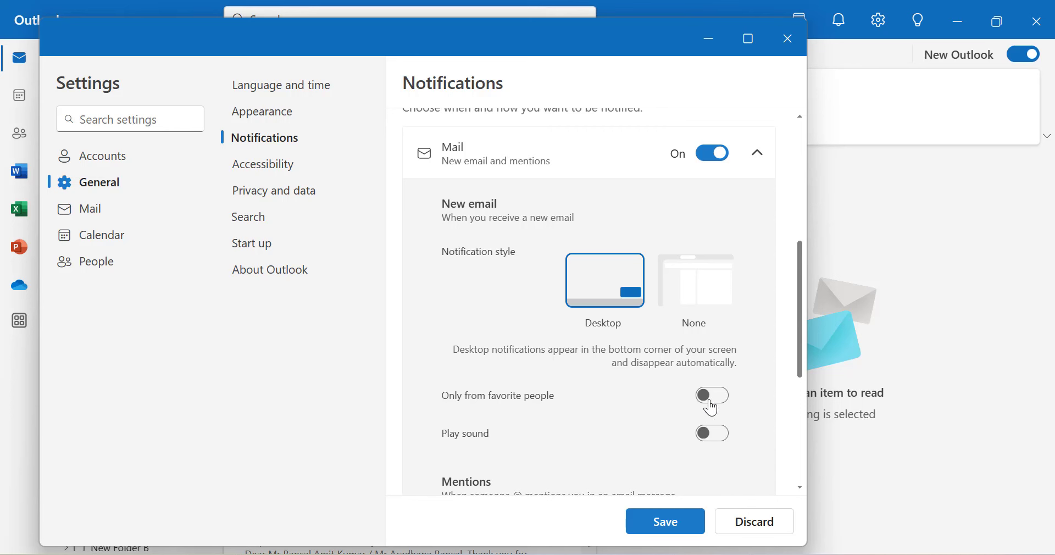
Step: Examine the mention, calendar event reminder and document comment notification options
scroll(735, 408, "down", 1)
scroll(483, 355, "down", 3)
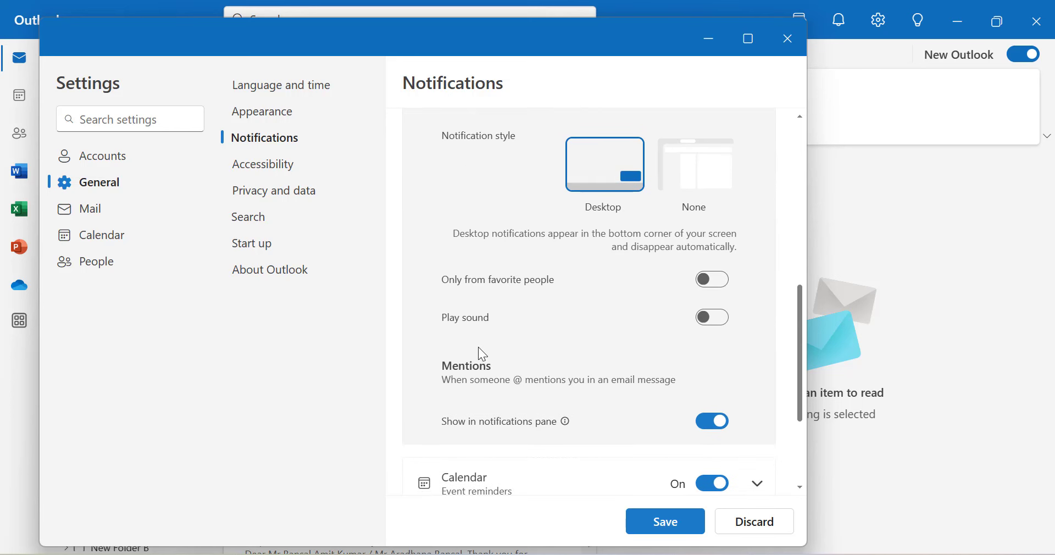
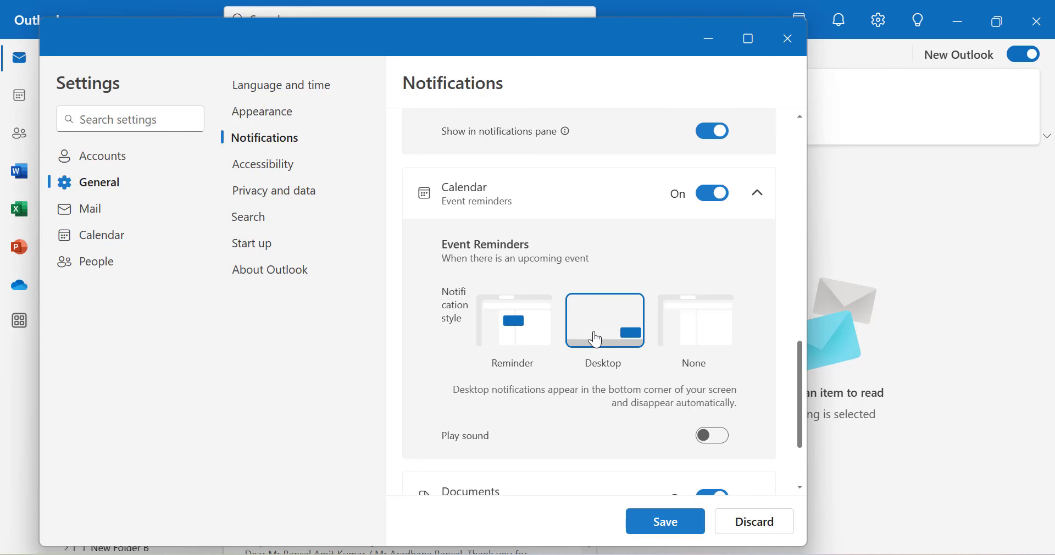
scroll(445, 275, "down", 1)
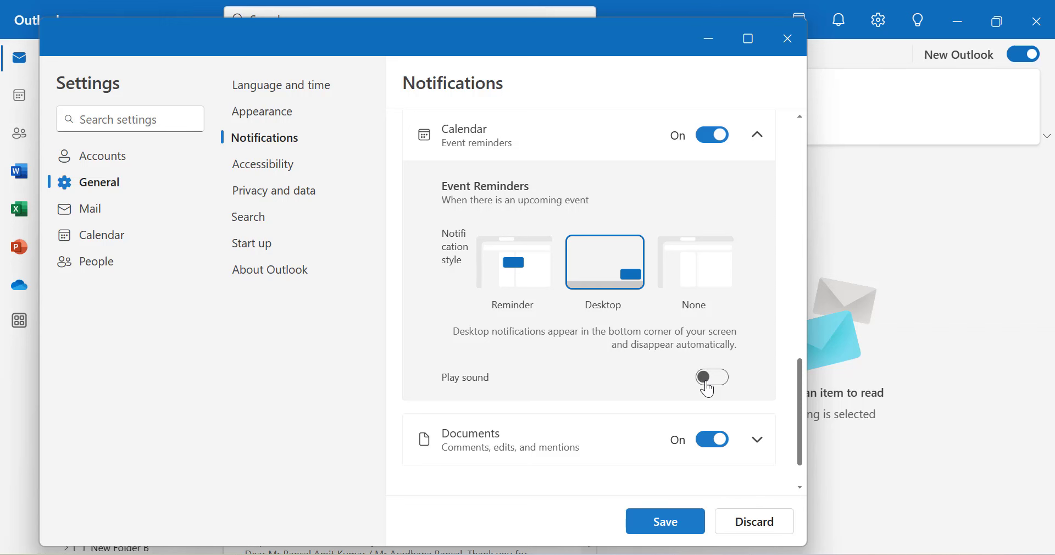
scroll(687, 392, "down", 1)
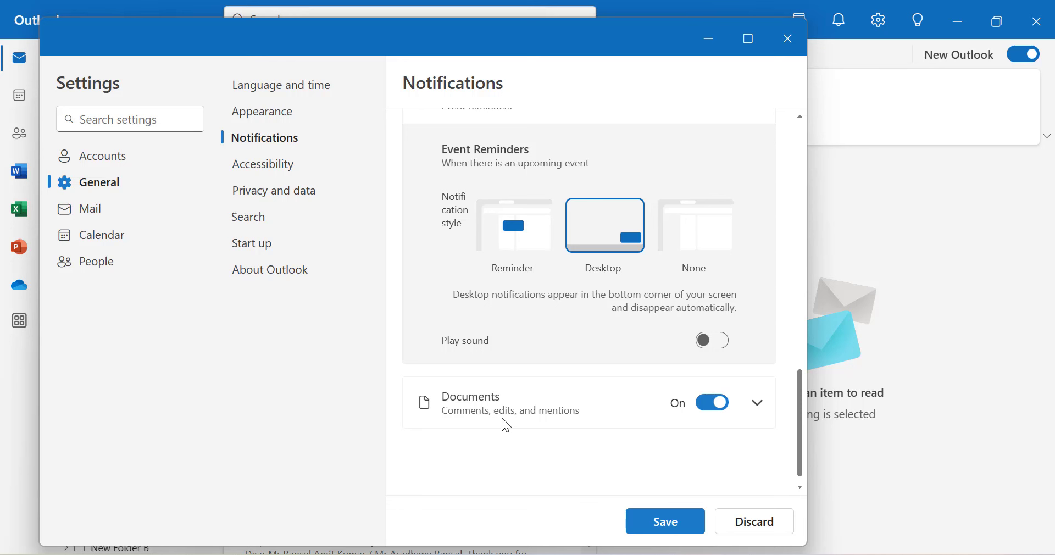
left_click(758, 407)
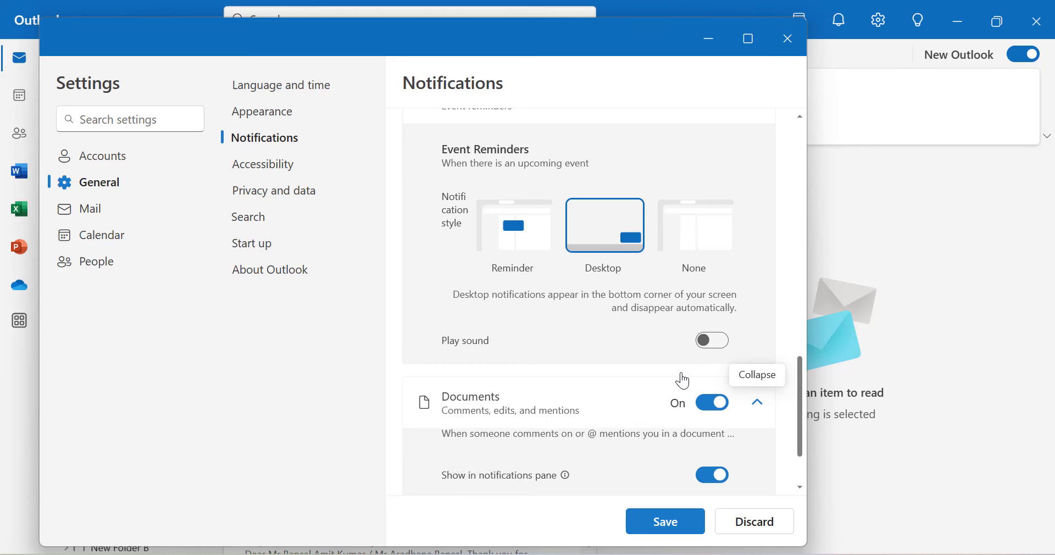
scroll(638, 358, "down", 3)
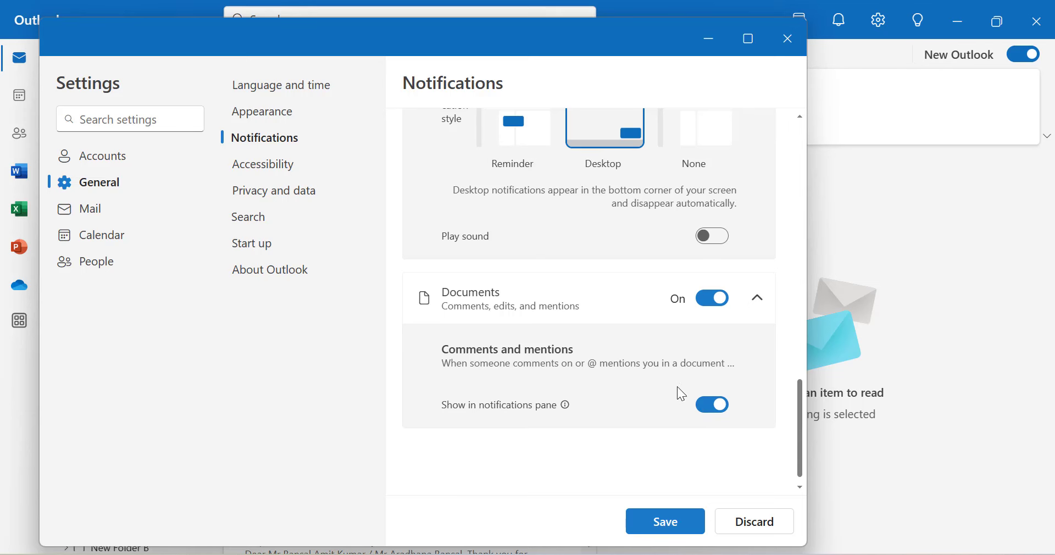
Step: Review the notification settings once more from the general options to Mail and close the settings
scroll(671, 365, "up", 10)
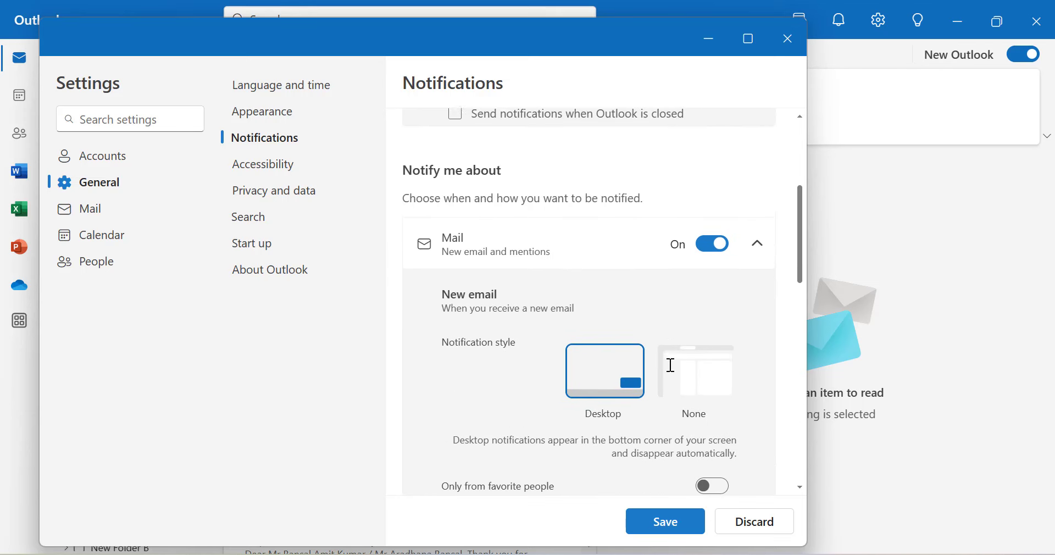
scroll(672, 365, "up", 4)
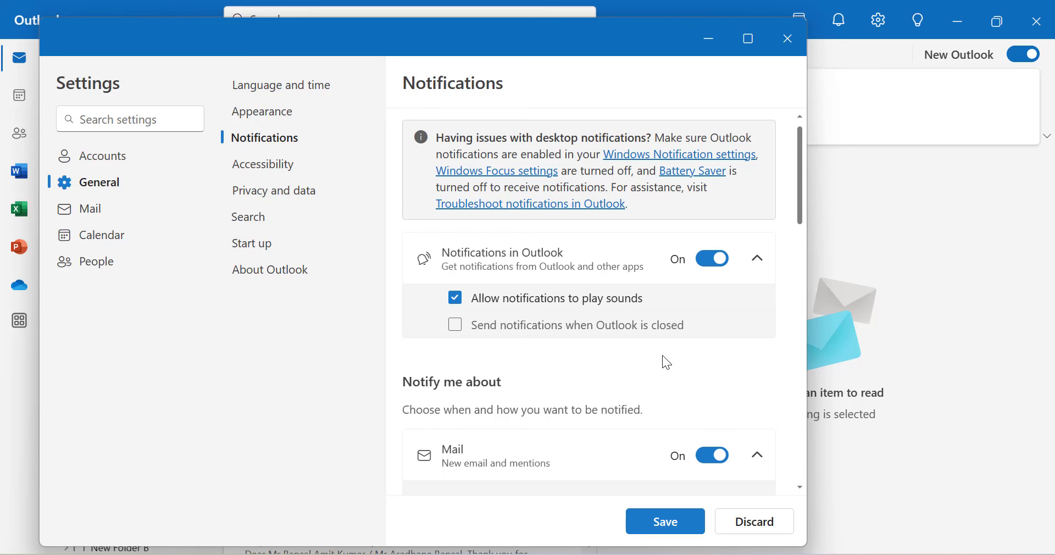
scroll(645, 348, "down", 3)
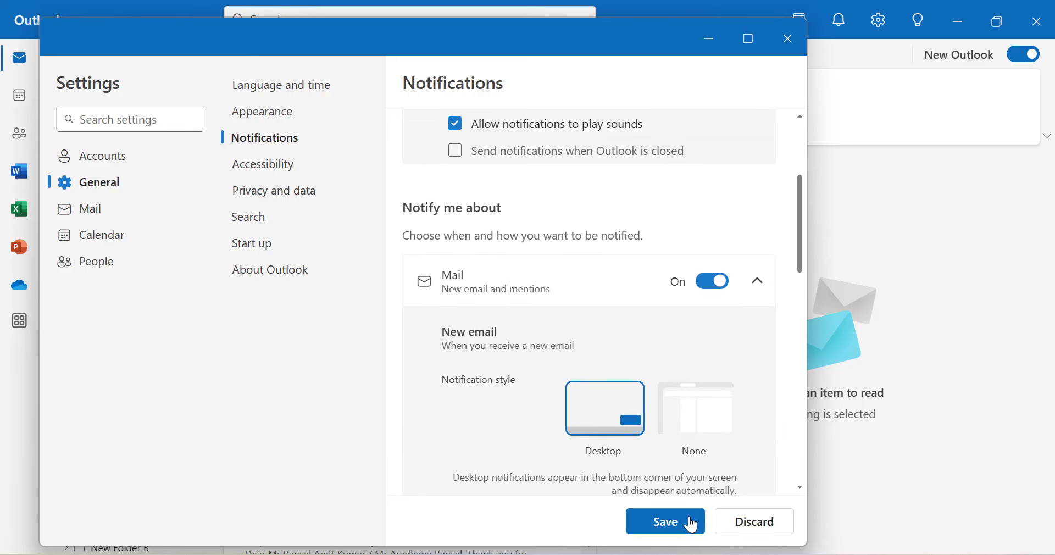
scroll(600, 369, "up", 3)
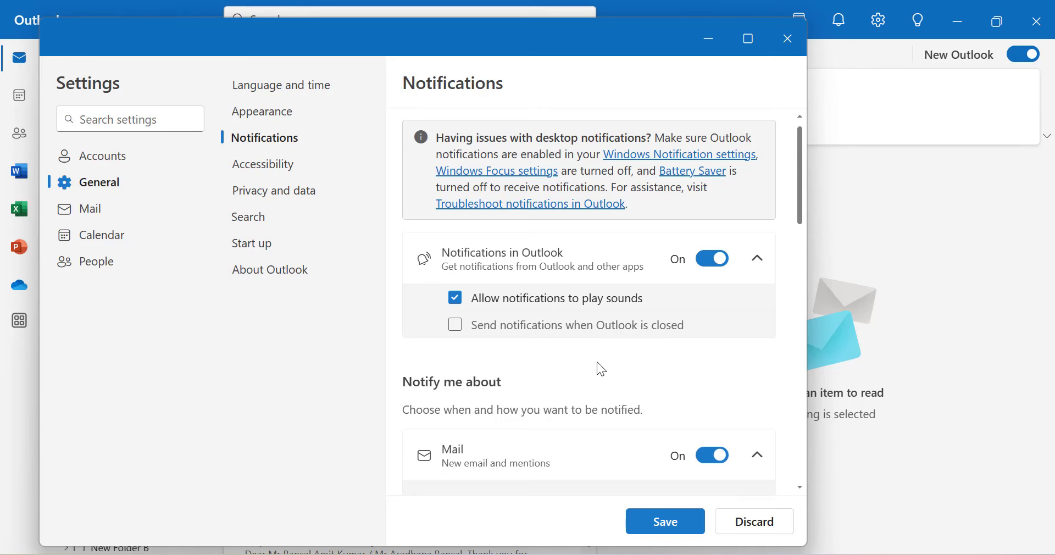
key("Escape")
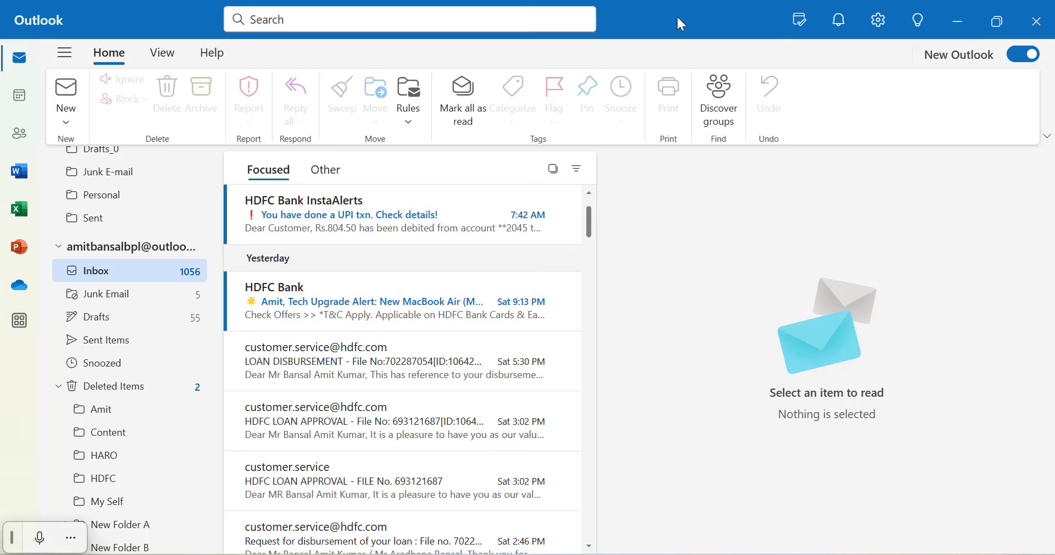
Step: Open the Forwarding page in the mail settings
left_click(878, 24)
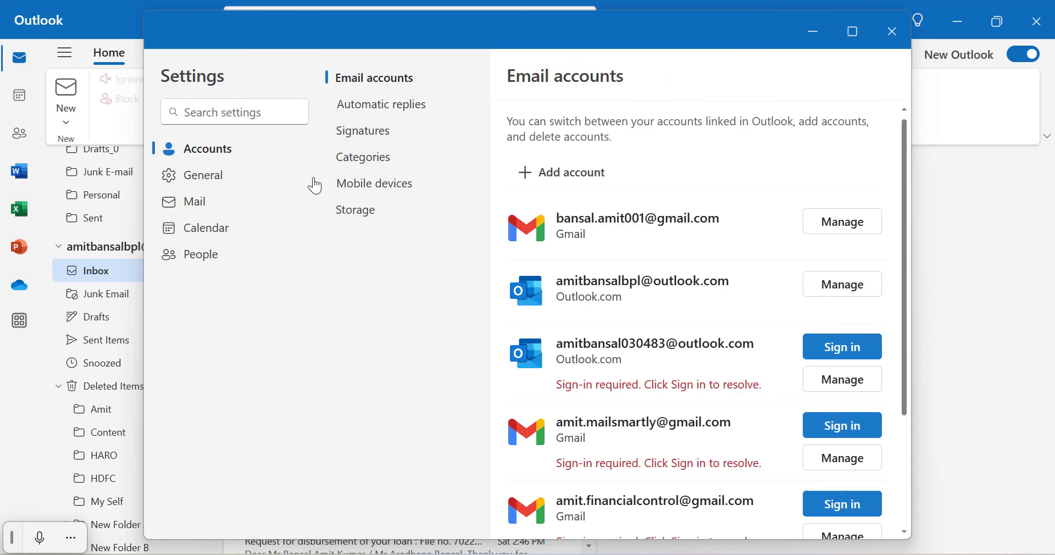
left_click(191, 209)
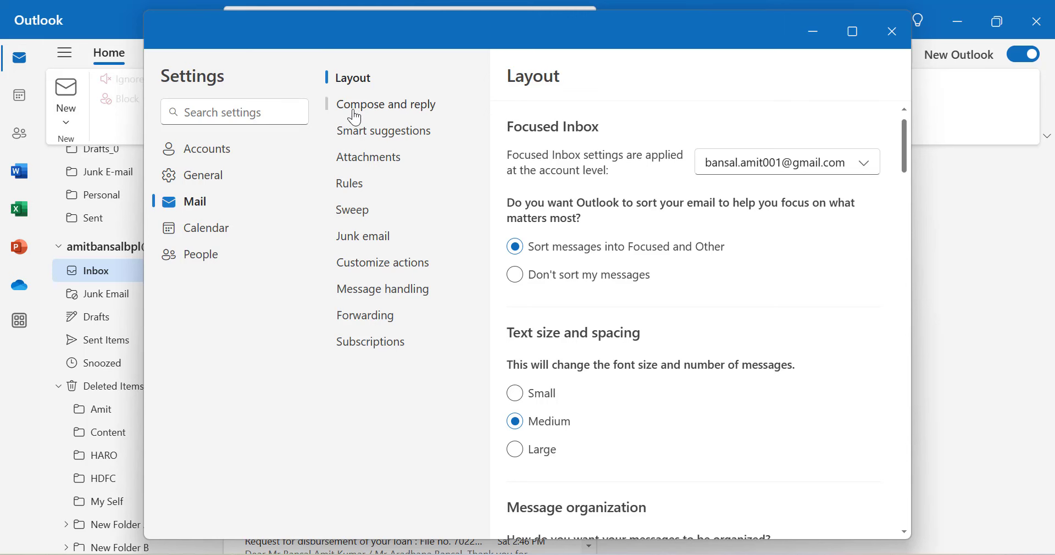
left_click(365, 319)
left_click_drag(520, 30, 402, 61)
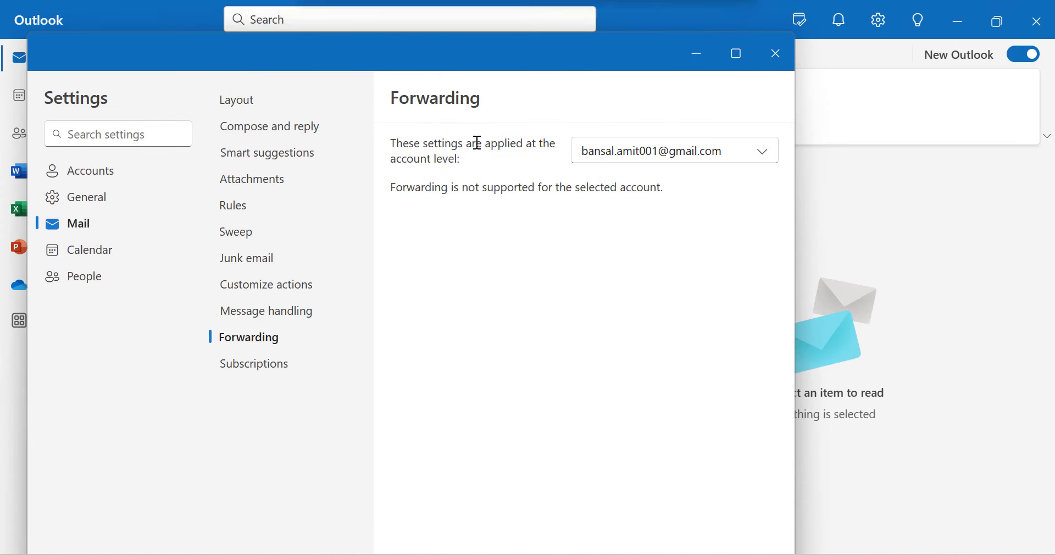
Step: Switch the forwarding settings to the Outlook.com account and enable forwarding for it
left_click(762, 158)
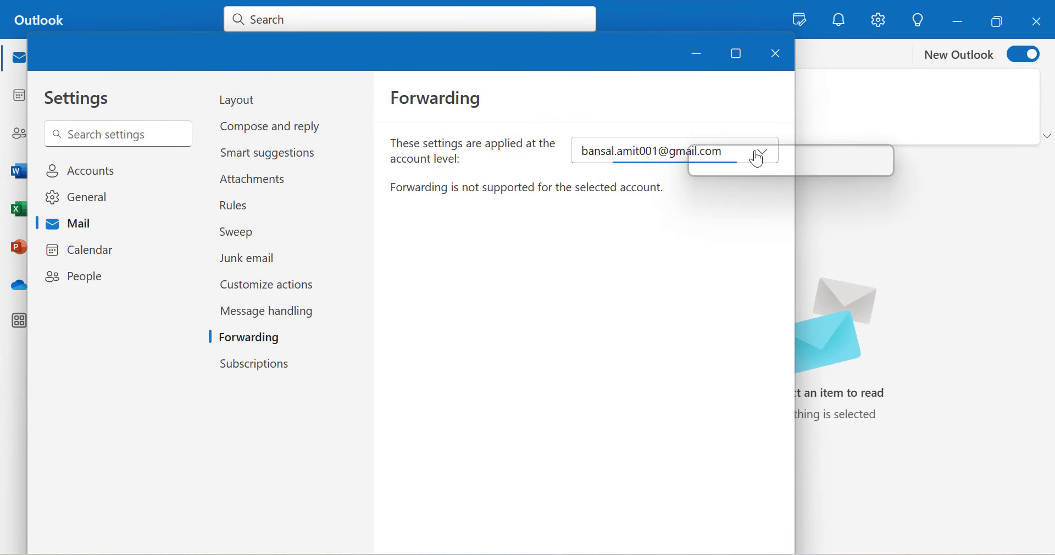
left_click(734, 258)
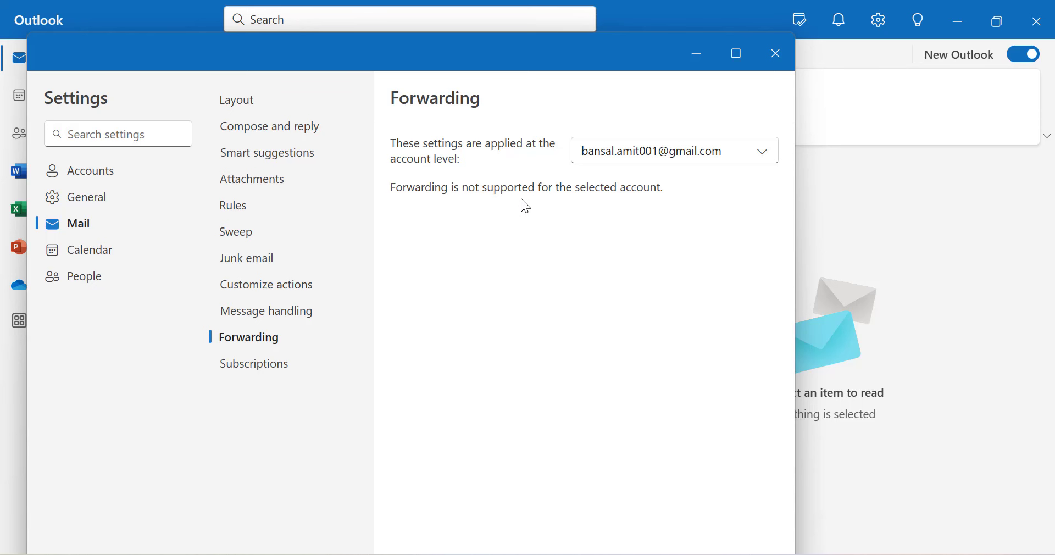
left_click(763, 158)
left_click(701, 189)
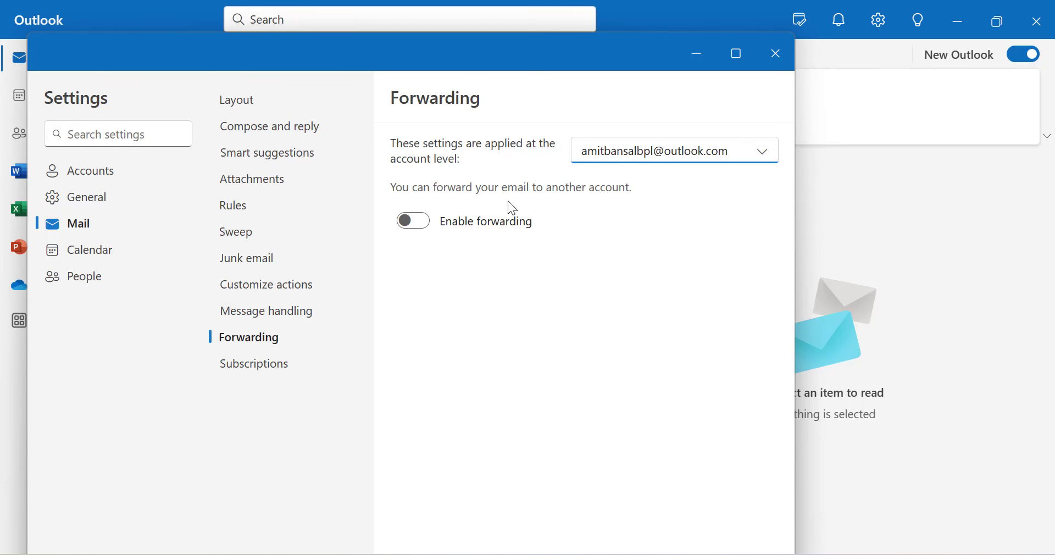
left_click(414, 223)
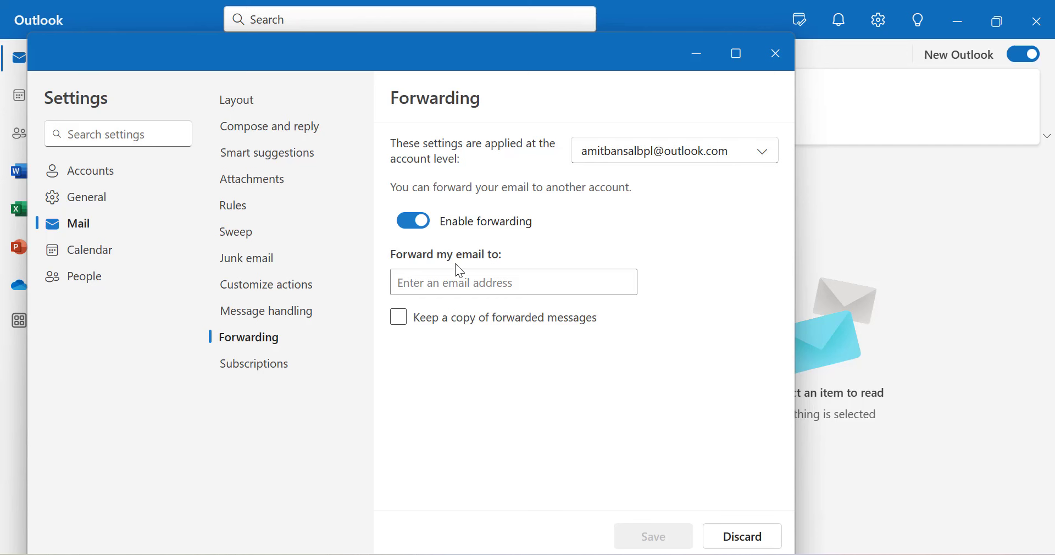
Step: Go to the field for the forwarding destination's e-mail address
left_click(492, 284)
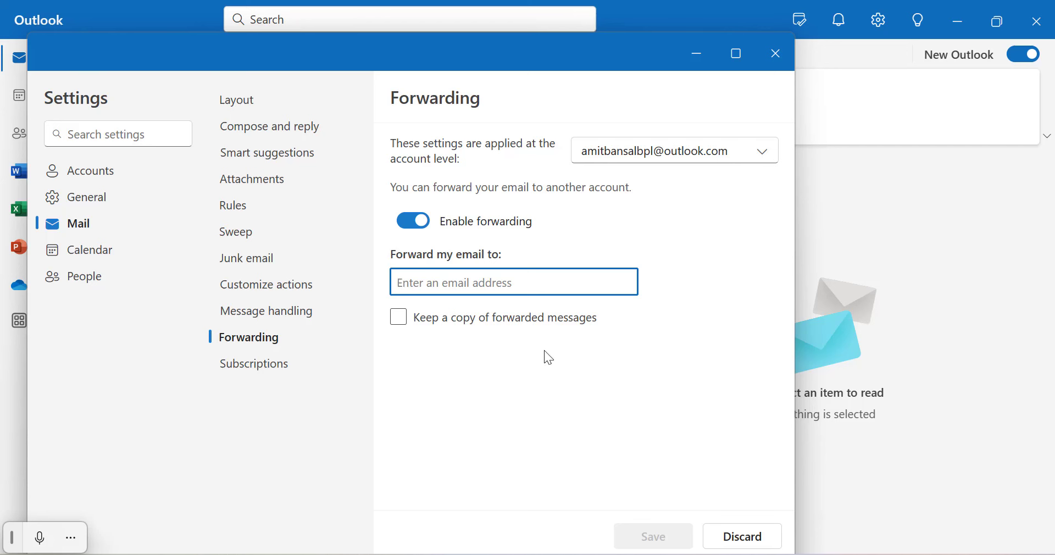
left_click(658, 436)
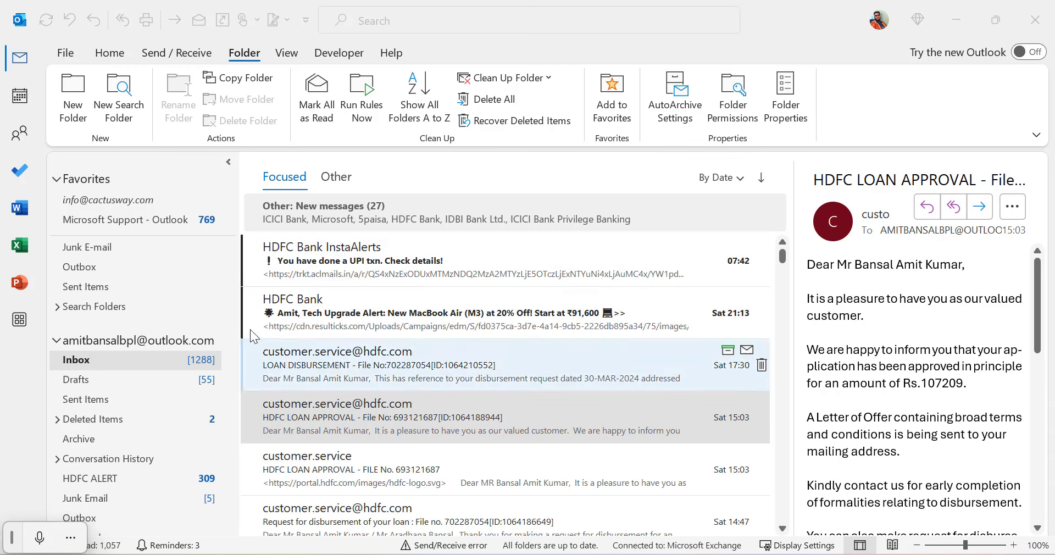
Step: Switch to classic Outlook, start a new search folder and review the available types from Reading Mail to Custom
left_click(247, 54)
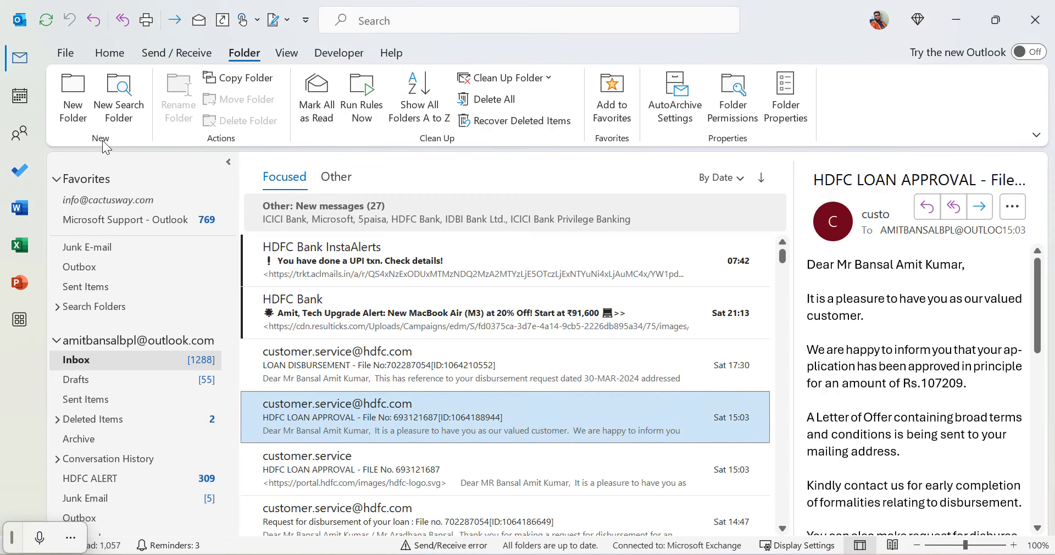
left_click(114, 115)
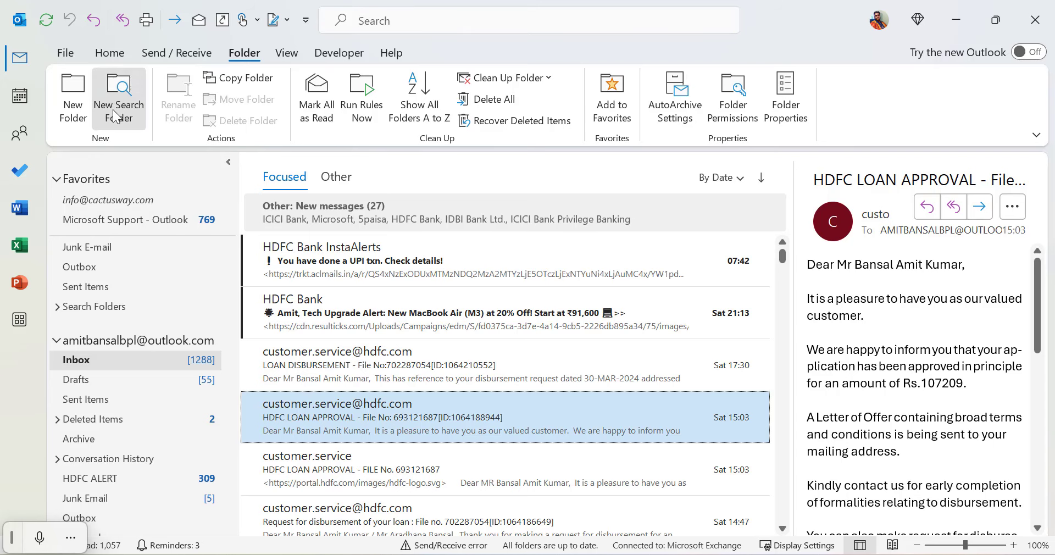
key("super+h")
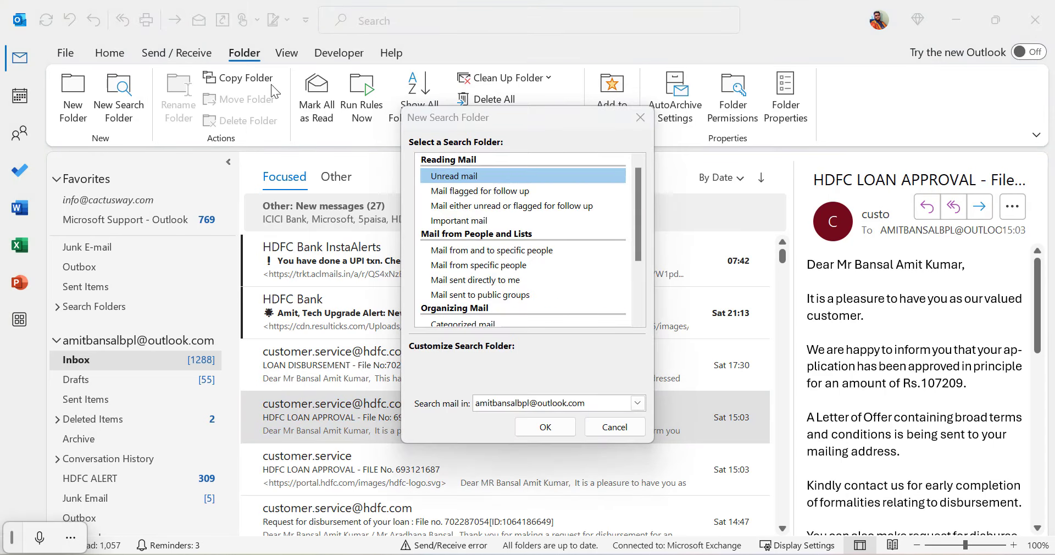
left_click_drag(450, 126, 353, 153)
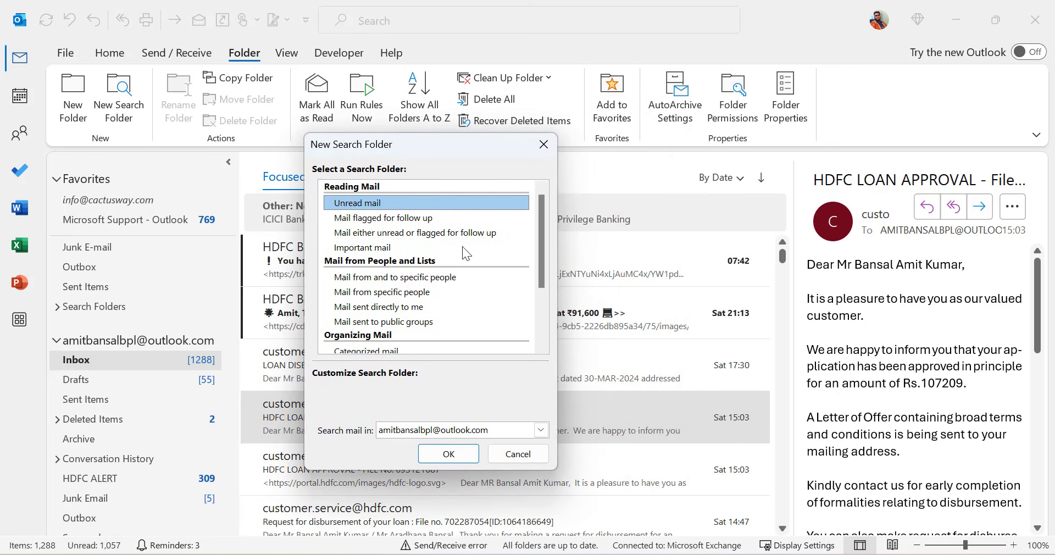
scroll(427, 234, "down", 5)
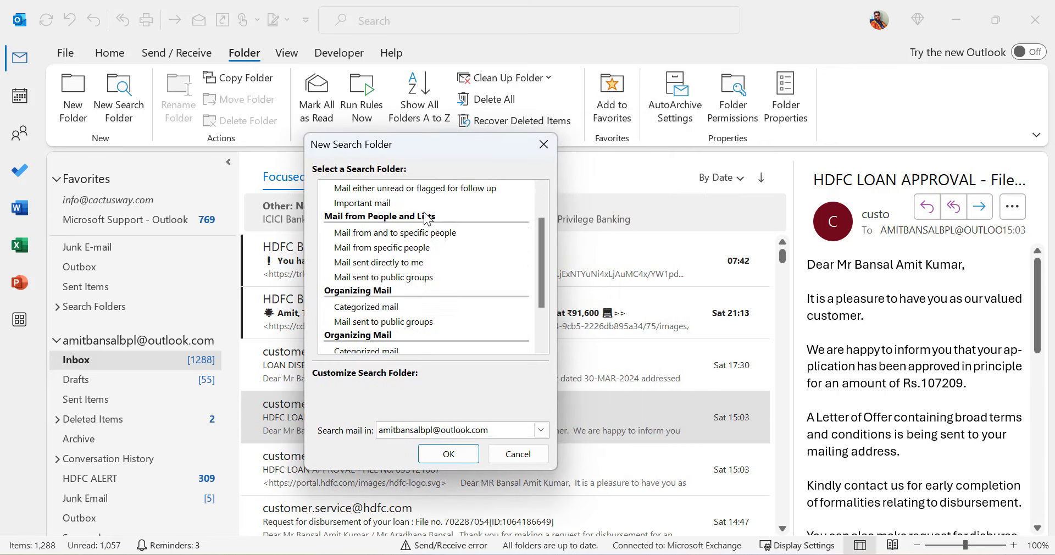
scroll(448, 266, "up", 5)
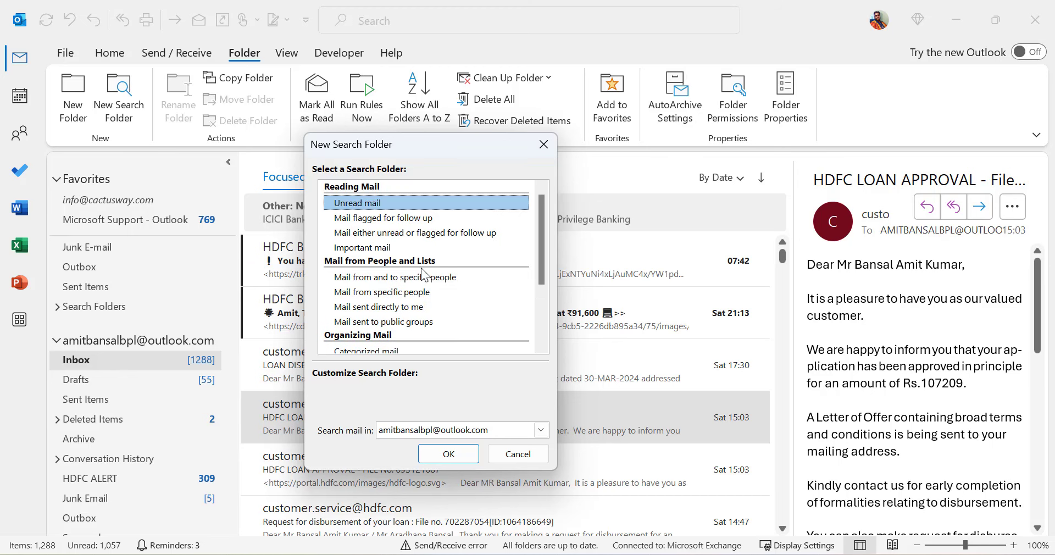
scroll(440, 268, "down", 2)
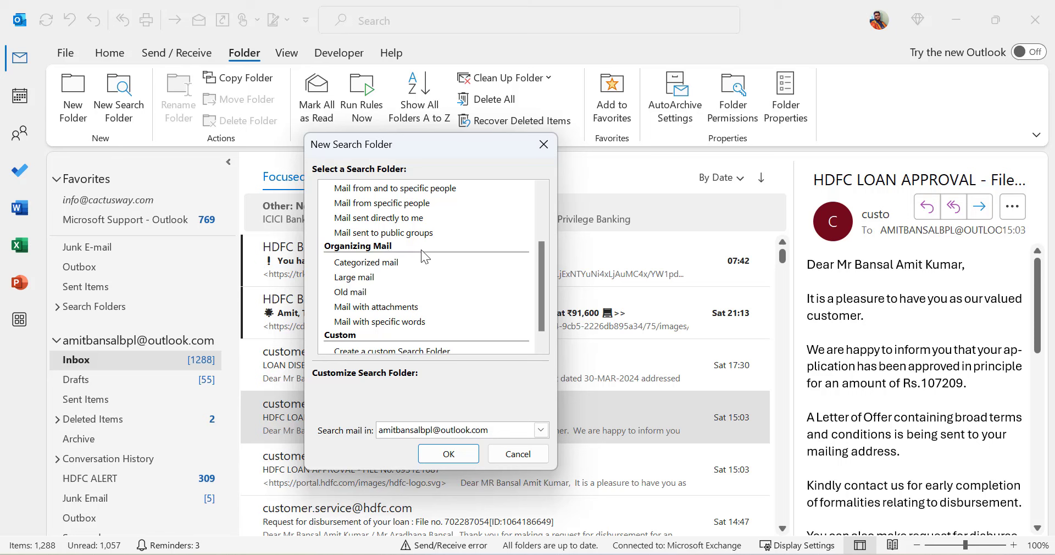
scroll(421, 250, "down", 1)
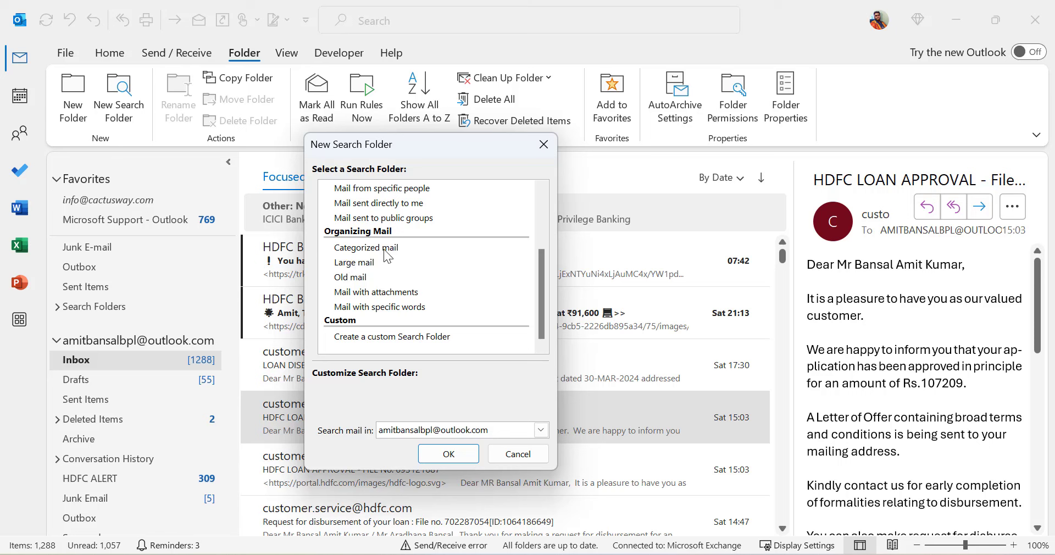
Step: Create a Large mail search folder for messages greater than 300 KB in the Outlook.com account and browse its messages
left_click(372, 295)
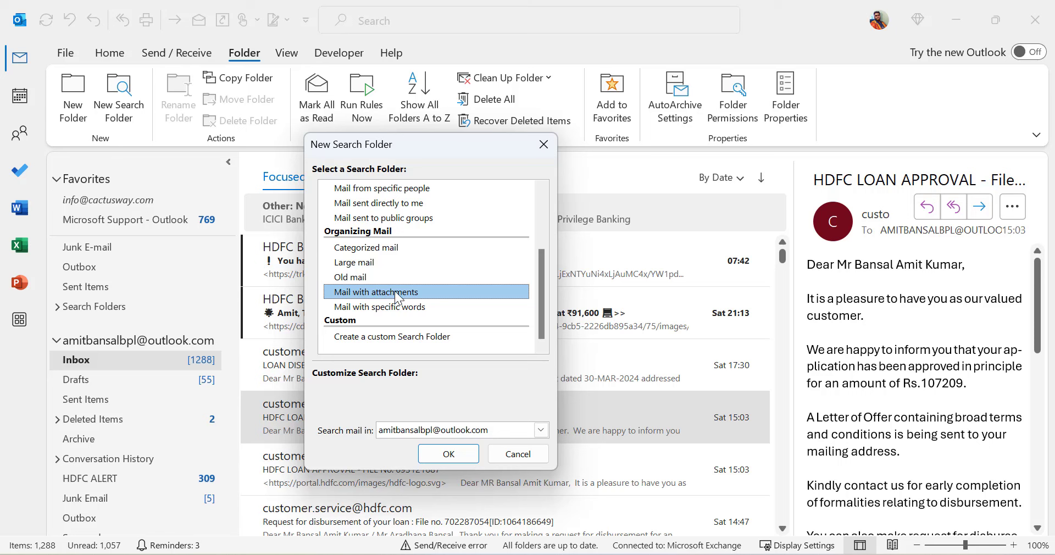
left_click(367, 264)
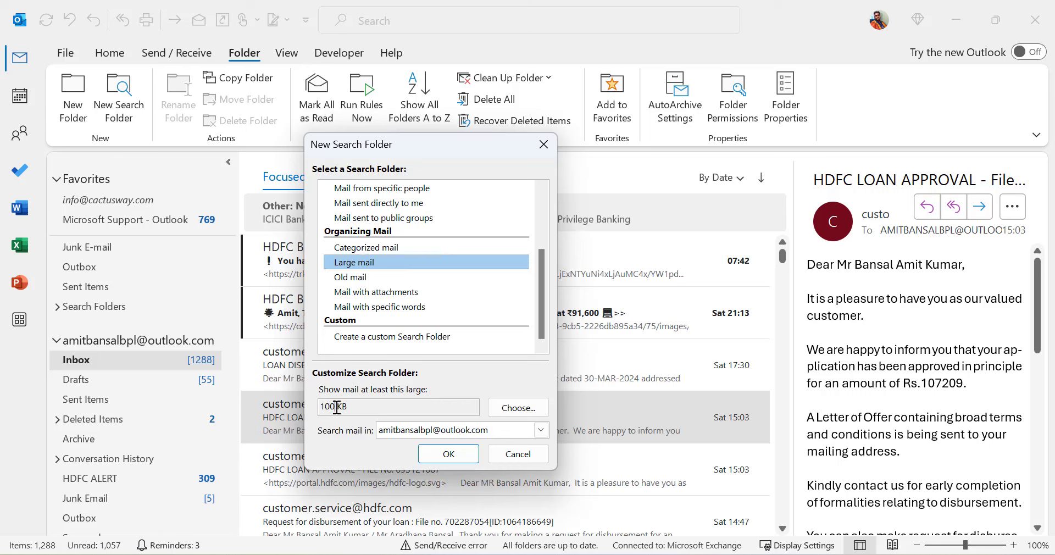
left_click(516, 411)
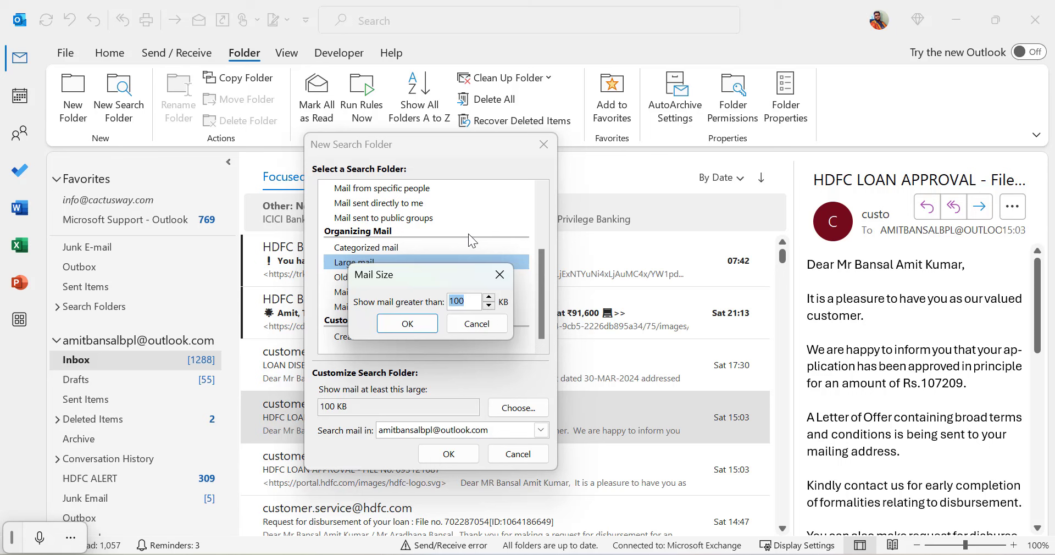
type("300")
left_click(411, 320)
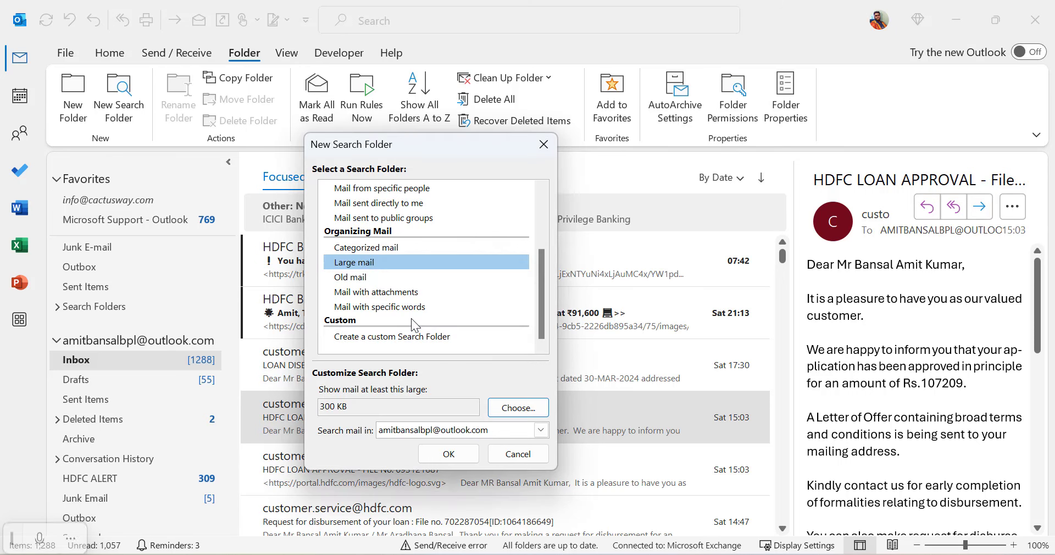
left_click(450, 455)
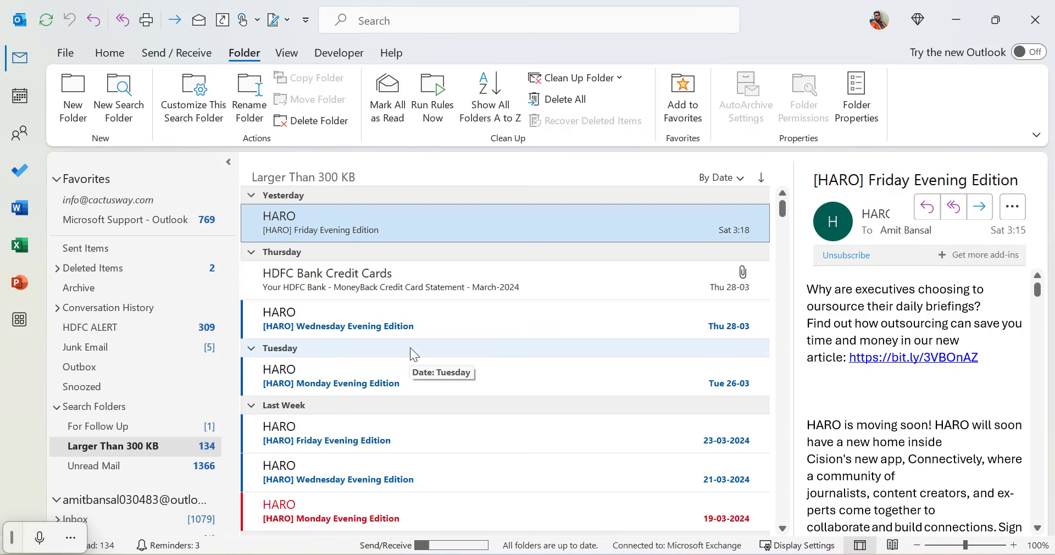
scroll(488, 326, "down", 1)
scroll(491, 332, "down", 3)
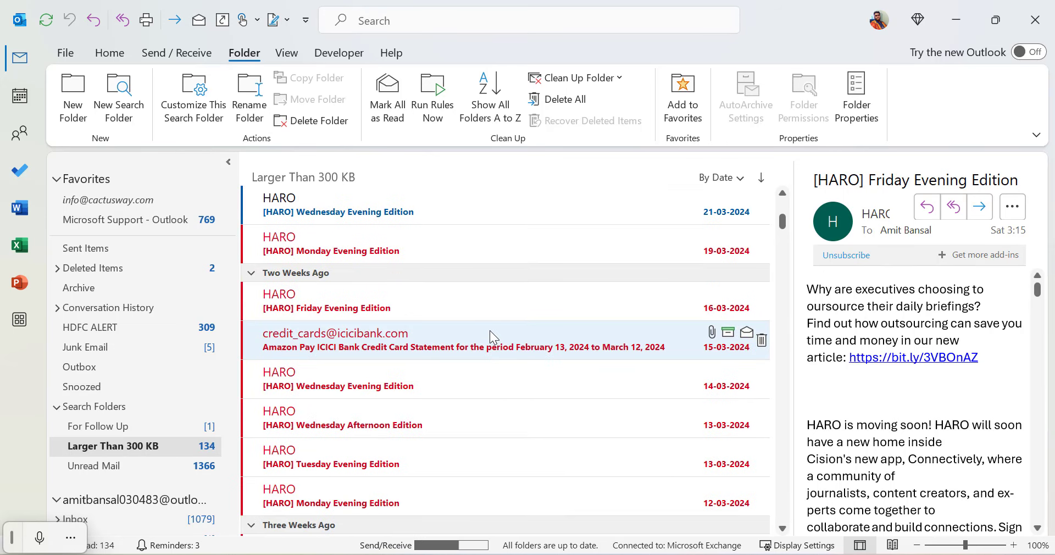